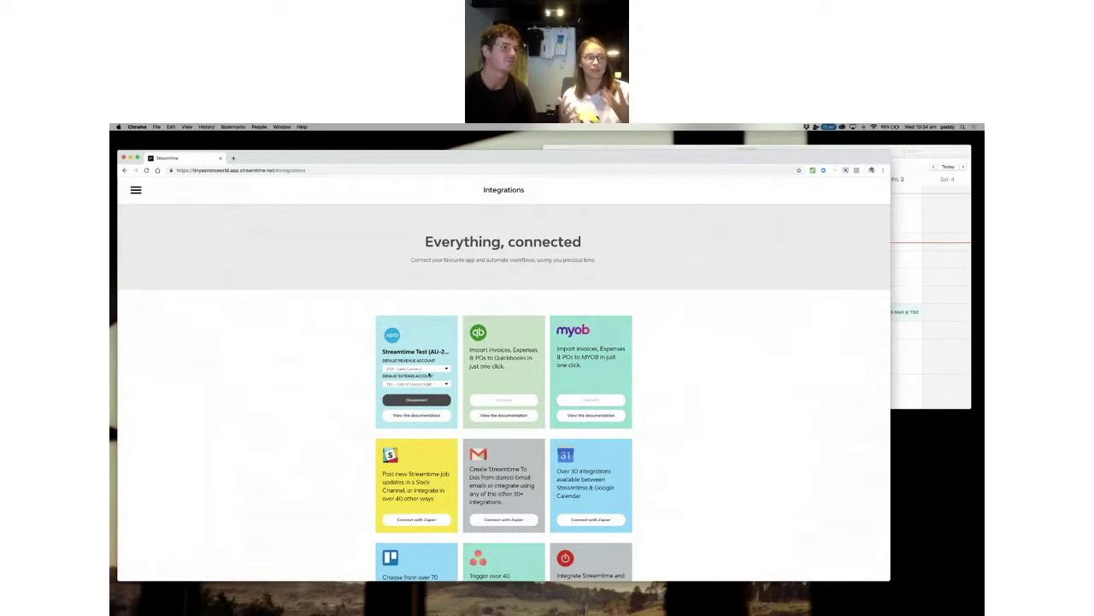
# Open the documentation for the Xero integration from its card, and close that help page again.
pyautogui.scroll(-2, 658, 385)
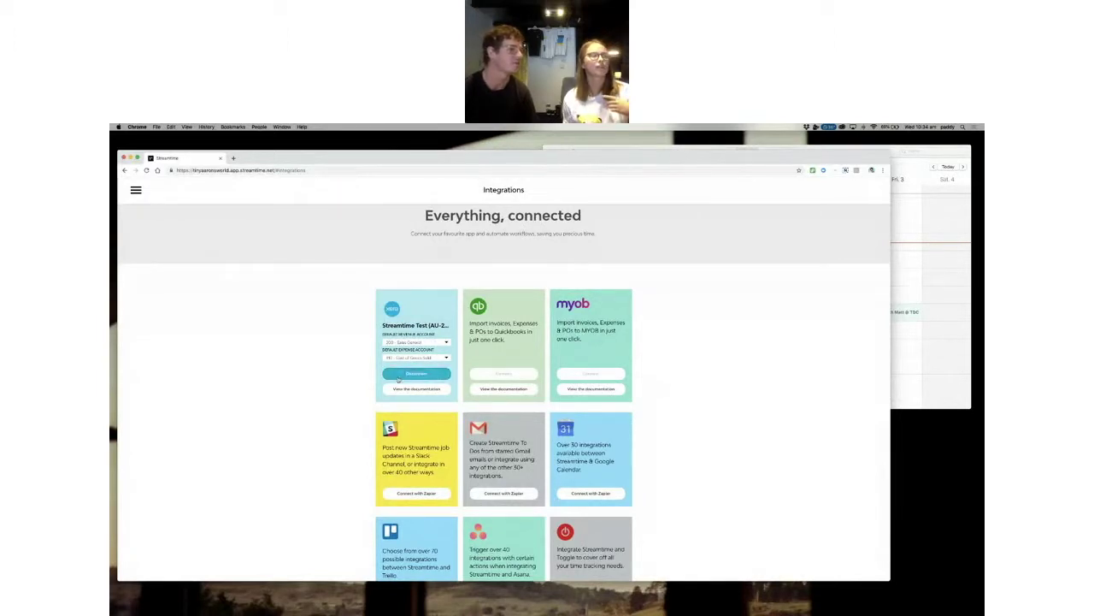
pyautogui.scroll(-3, 325, 376)
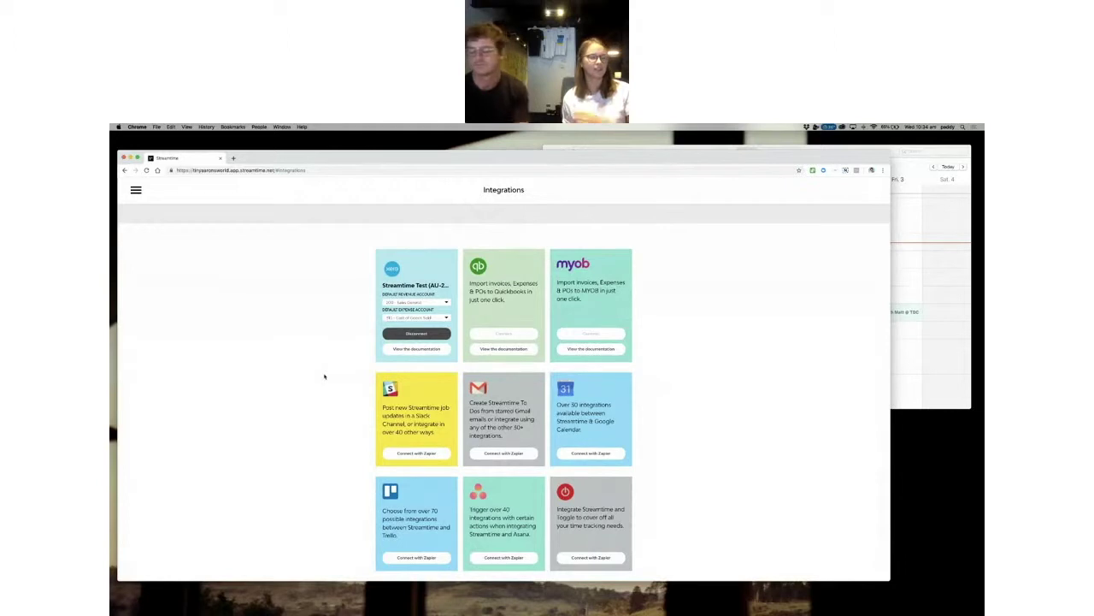
pyautogui.scroll(-1, 325, 376)
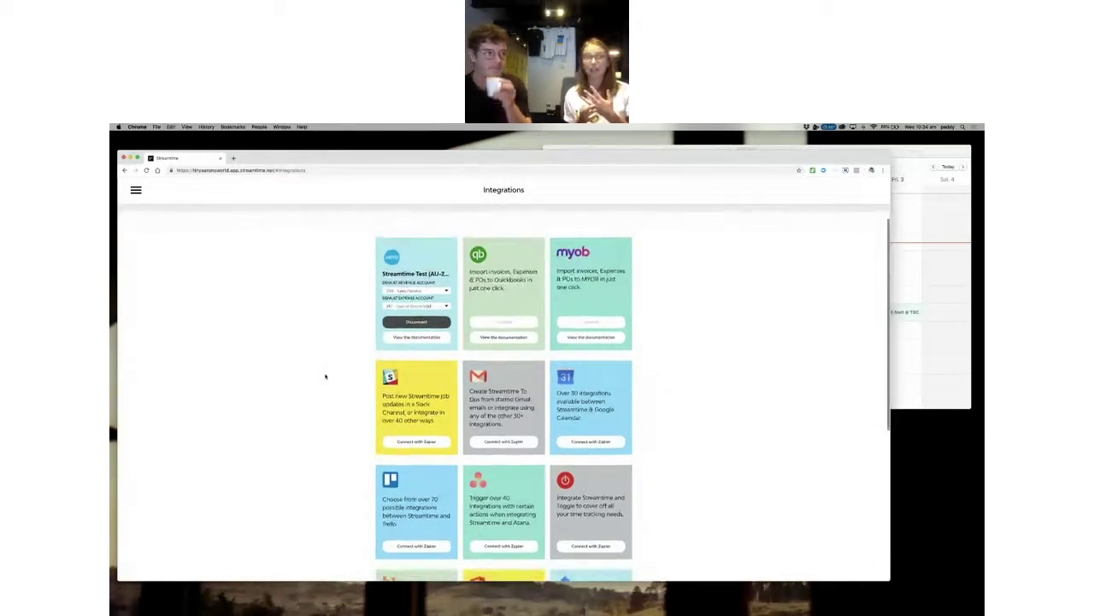
pyautogui.click(429, 338)
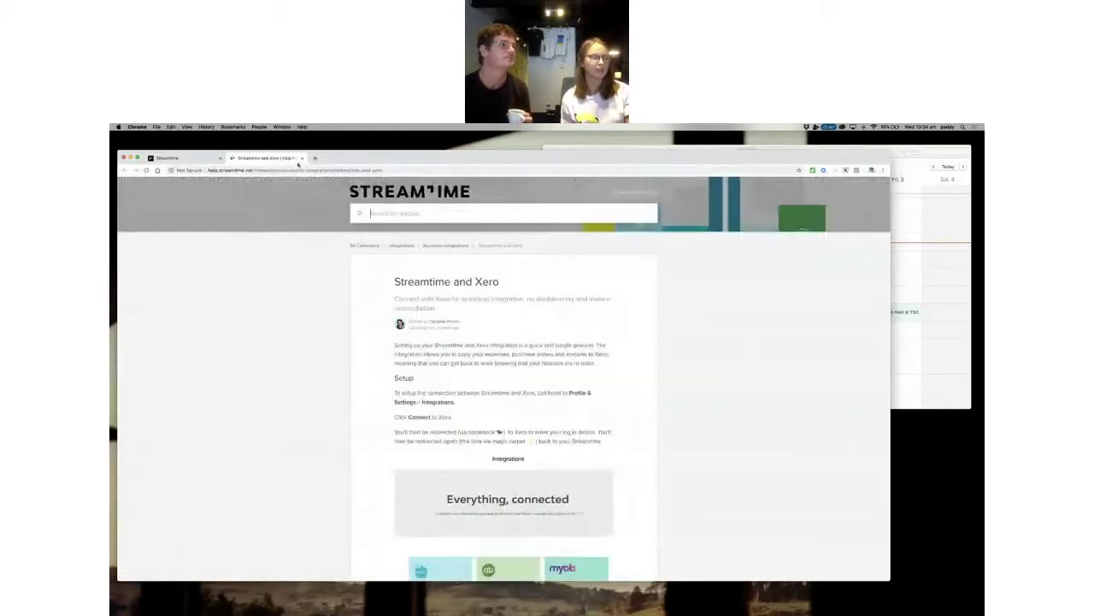
pyautogui.click(300, 158)
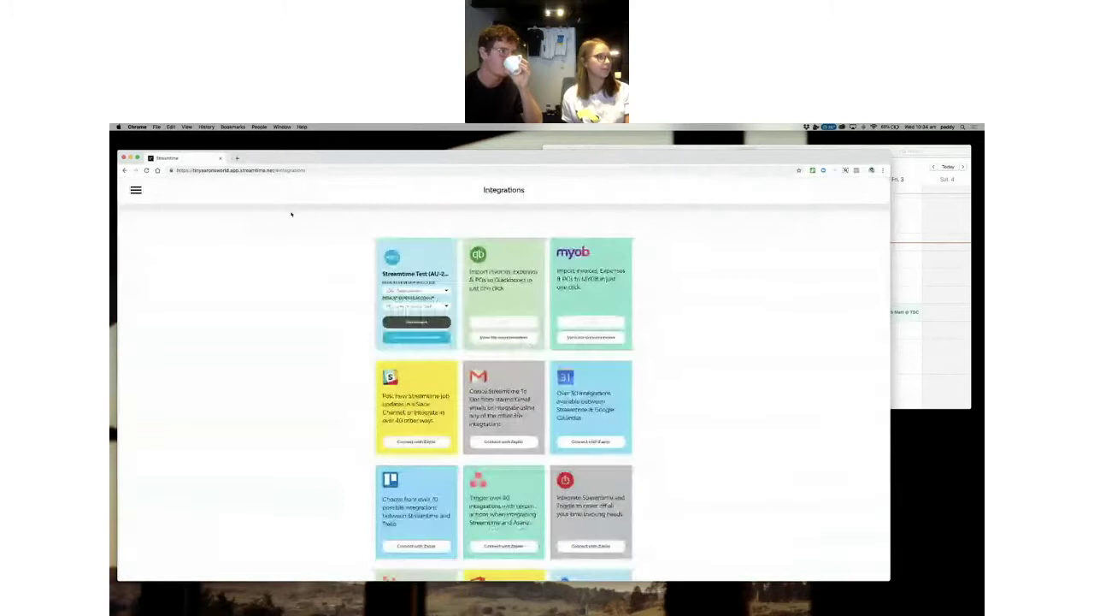
# Review the Zapier-connected integration cards and the API key card under Data just for you.
pyautogui.scroll(-1, 322, 266)
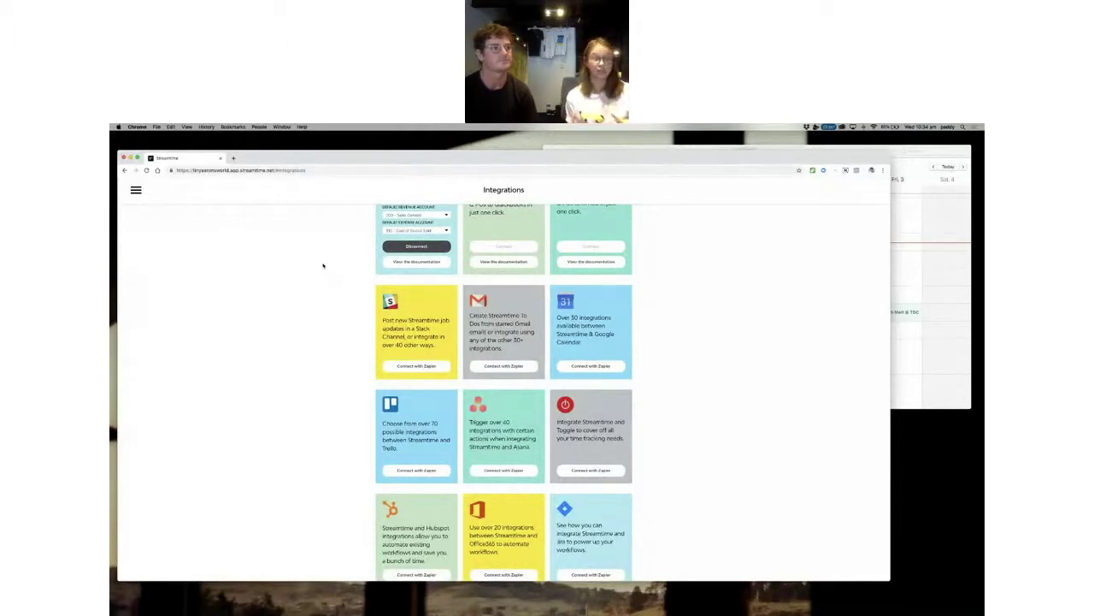
pyautogui.scroll(-1, 323, 266)
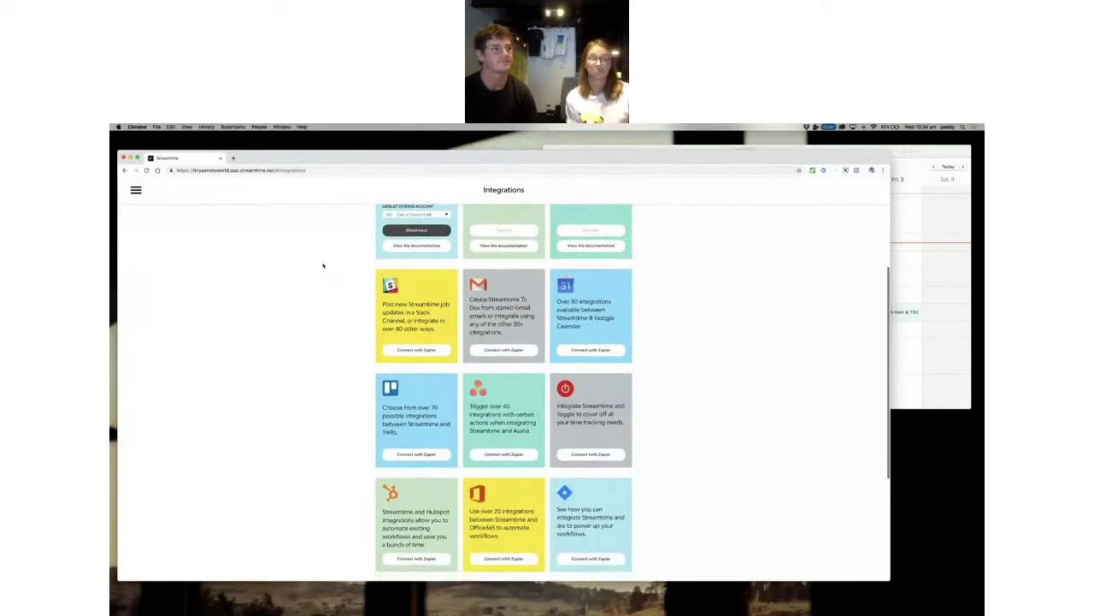
pyautogui.scroll(-3, 322, 266)
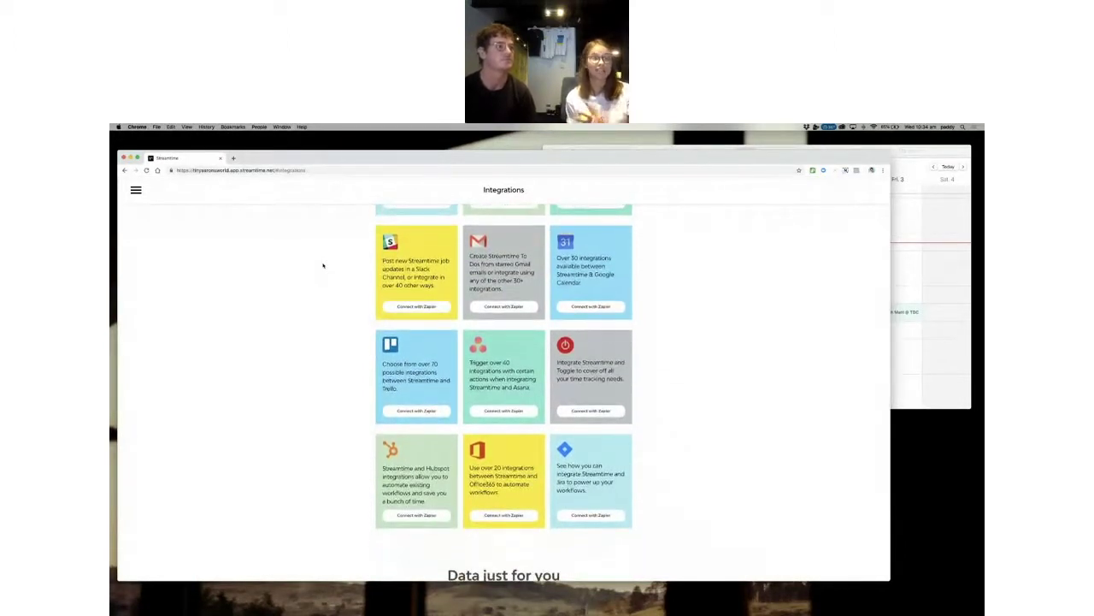
pyautogui.scroll(-2, 323, 266)
pyautogui.scroll(-5, 323, 266)
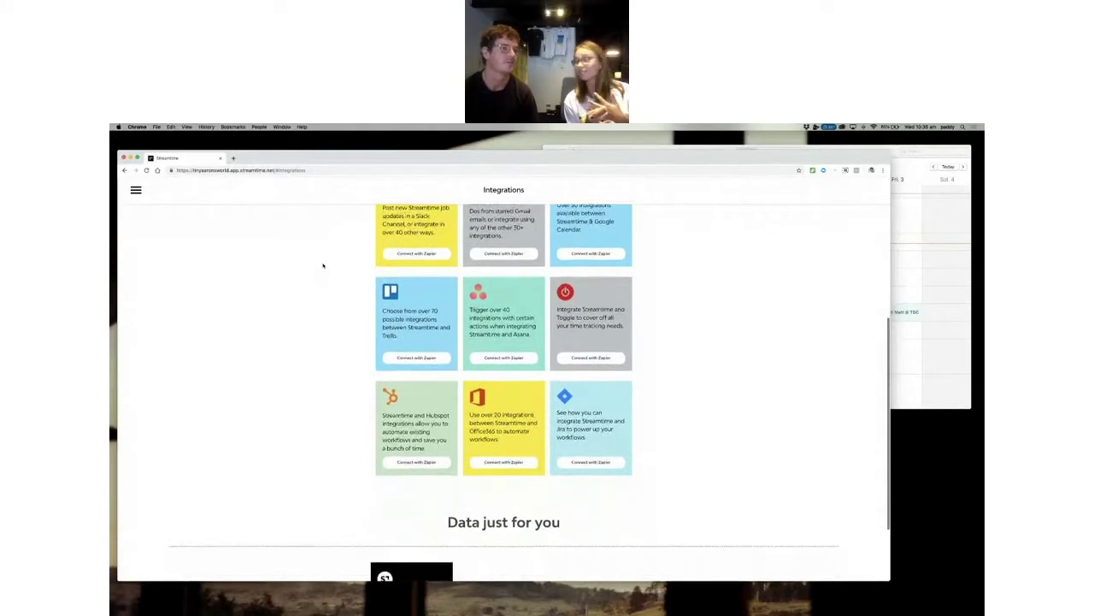
pyautogui.scroll(-2, 322, 266)
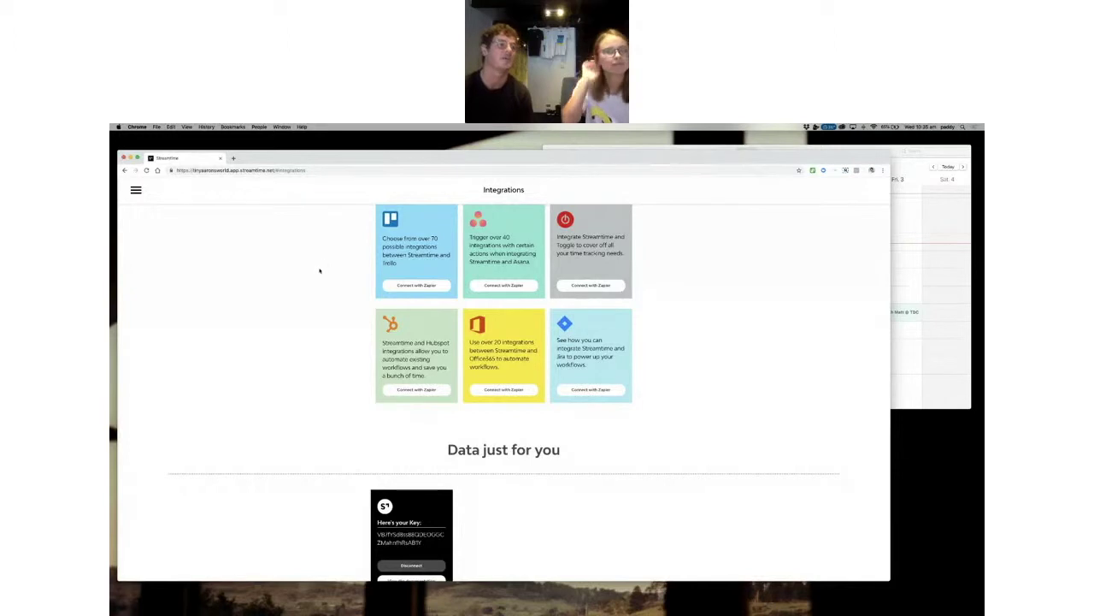
pyautogui.scroll(-1, 341, 282)
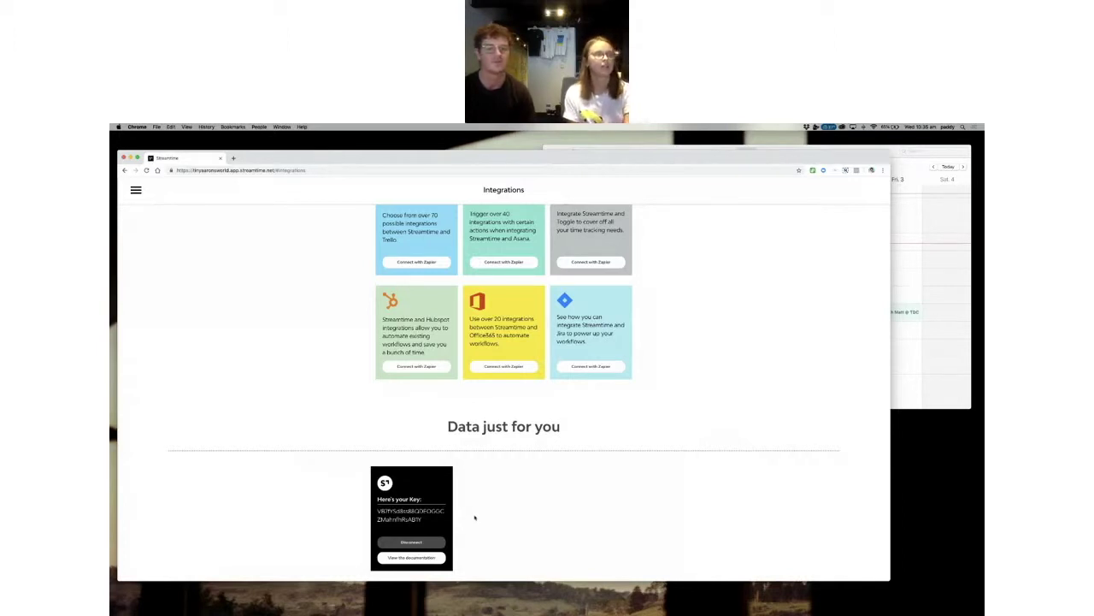
# Return to the accounting integrations and review them alongside the Slack, Gmail and Google Calendar cards.
pyautogui.scroll(5, 474, 517)
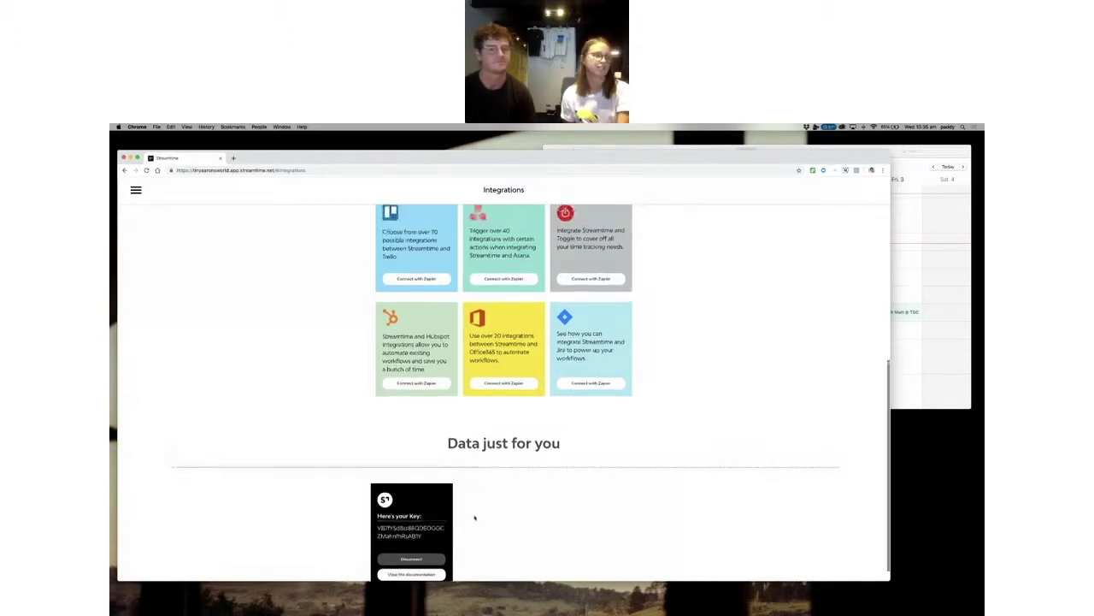
pyautogui.scroll(3, 473, 518)
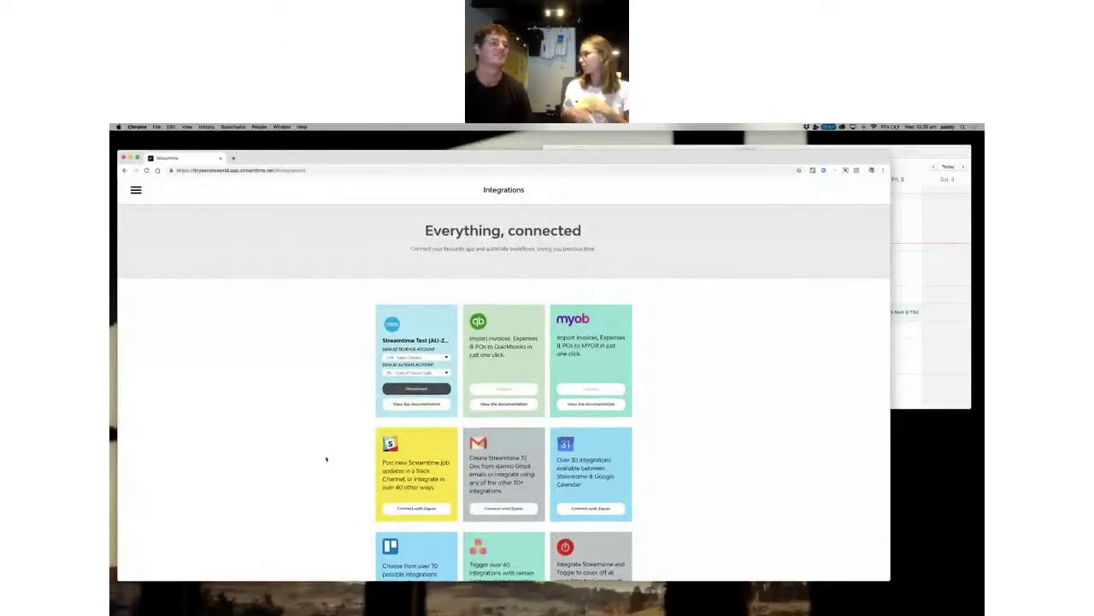
pyautogui.scroll(-2, 328, 458)
pyautogui.scroll(-1, 368, 449)
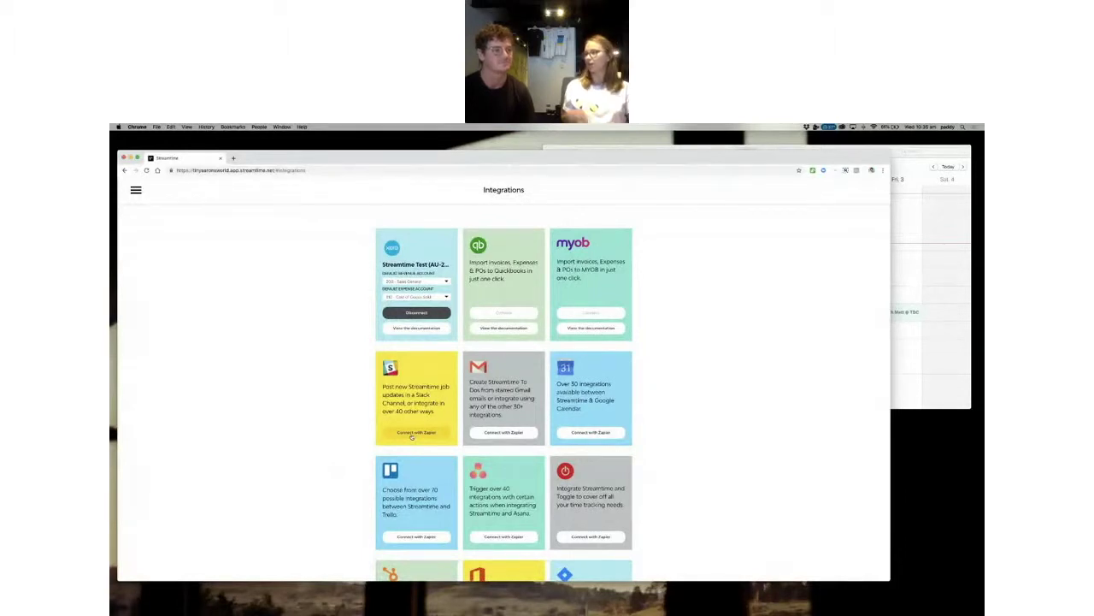
pyautogui.scroll(1, 338, 441)
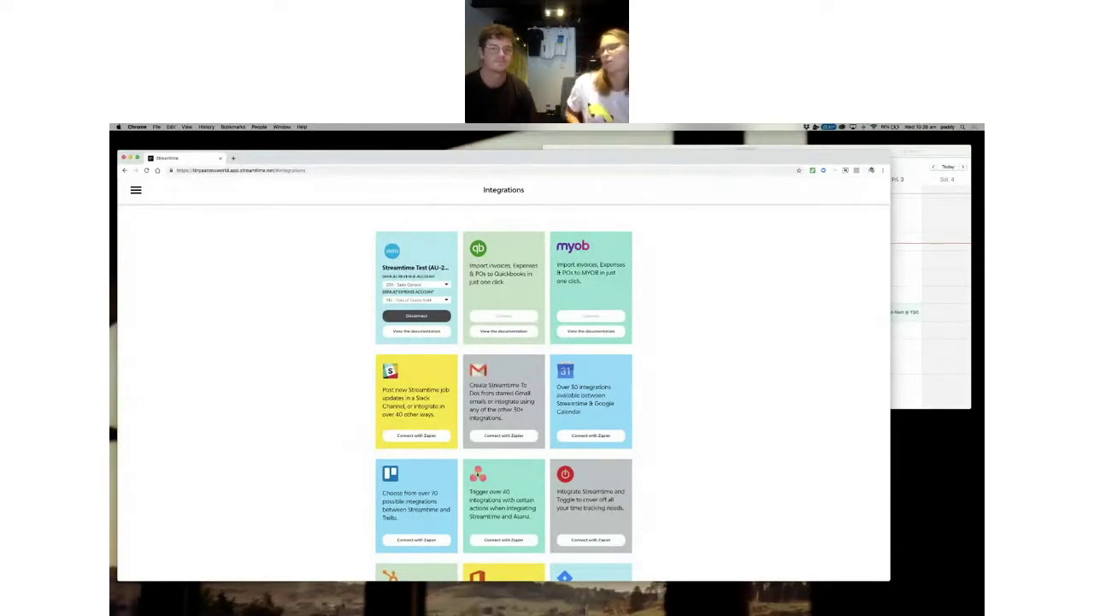
pyautogui.scroll(2, 676, 527)
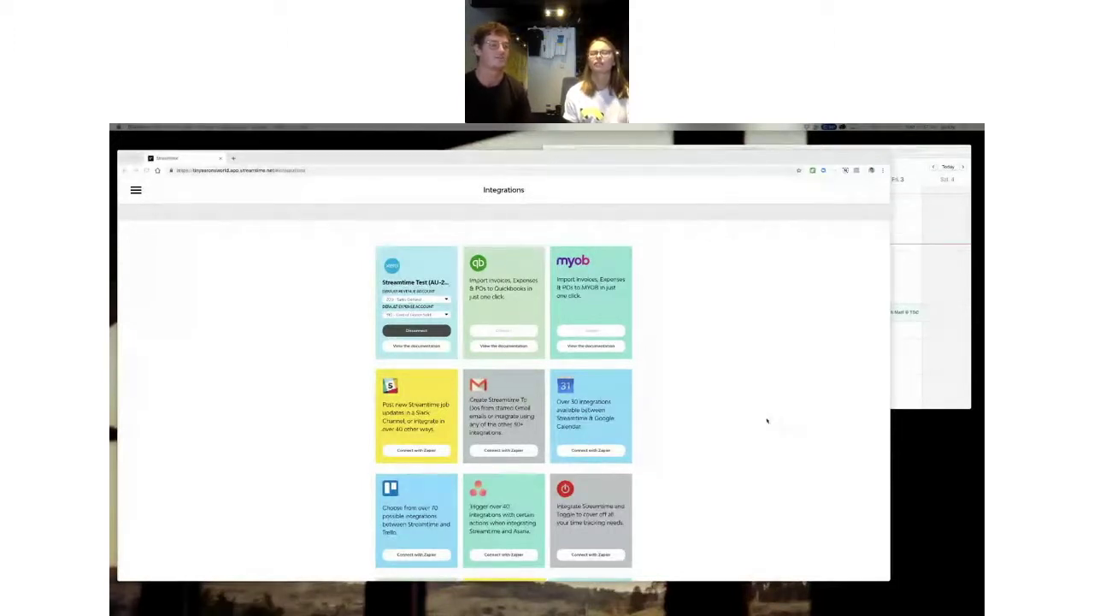
pyautogui.hotkey('ctrl', 'Right')
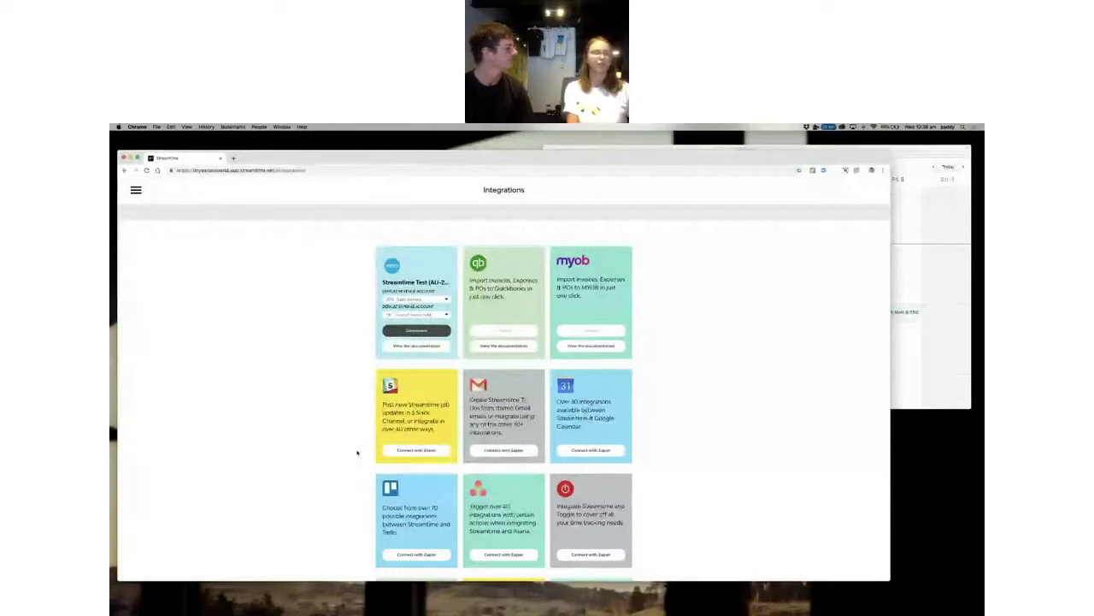
# Open the Slack integration's Zapier page and review the popular ways to connect Streamtime and Slack.
pyautogui.click(412, 450)
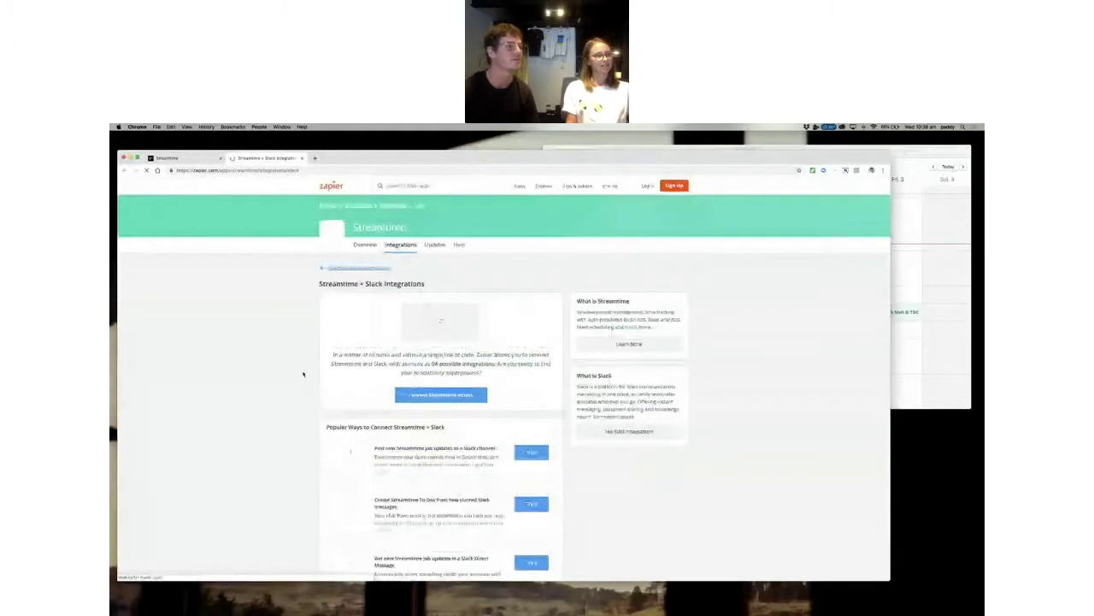
pyautogui.scroll(-2, 304, 372)
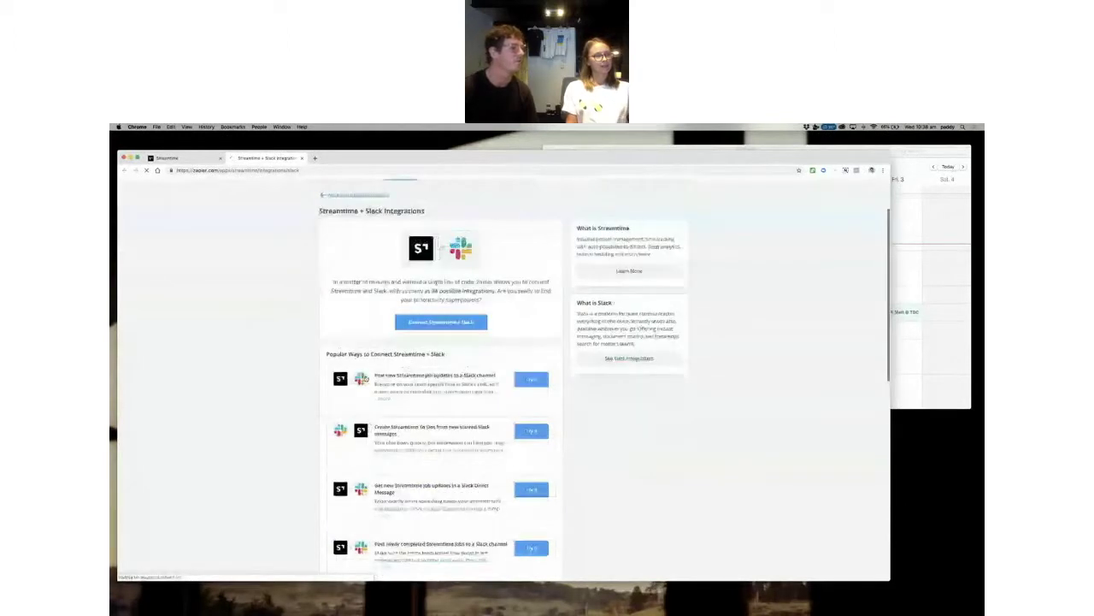
pyautogui.scroll(-2, 413, 340)
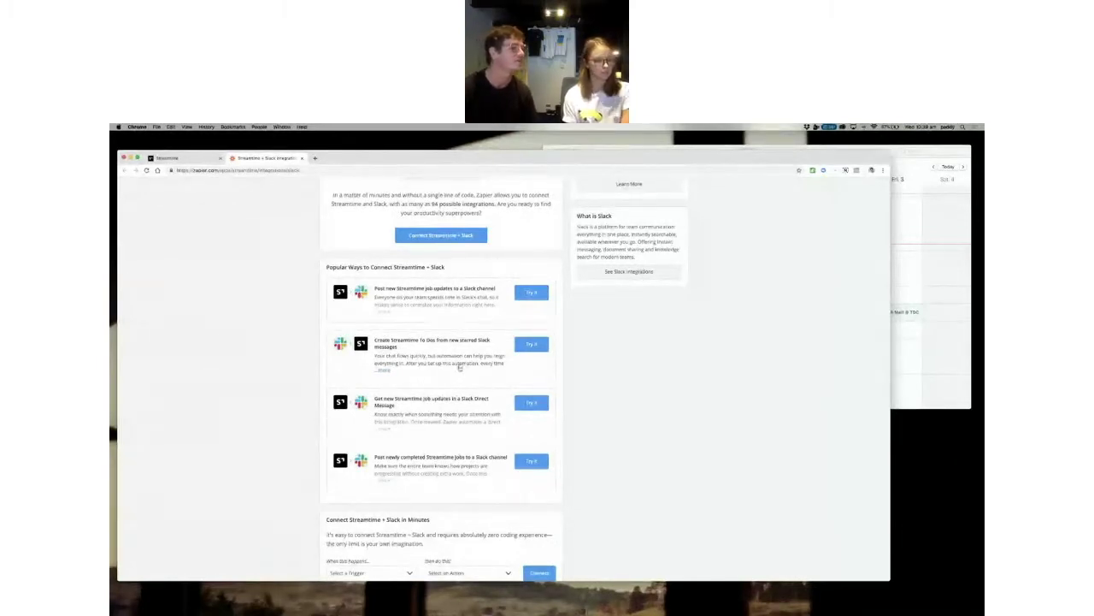
pyautogui.scroll(-2, 417, 412)
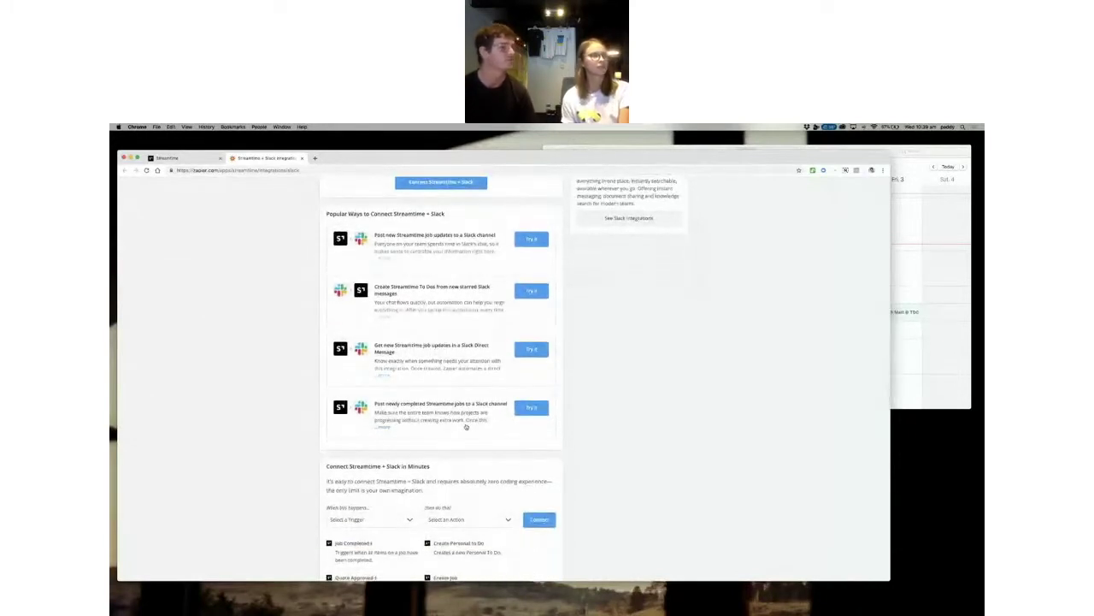
pyautogui.scroll(-5, 466, 426)
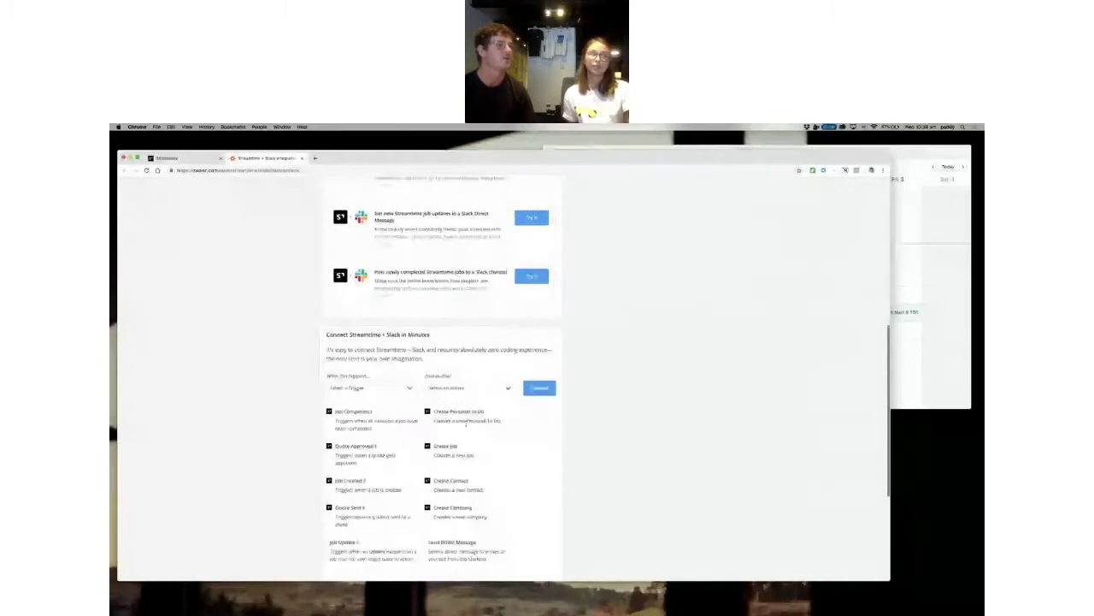
pyautogui.scroll(1, 466, 424)
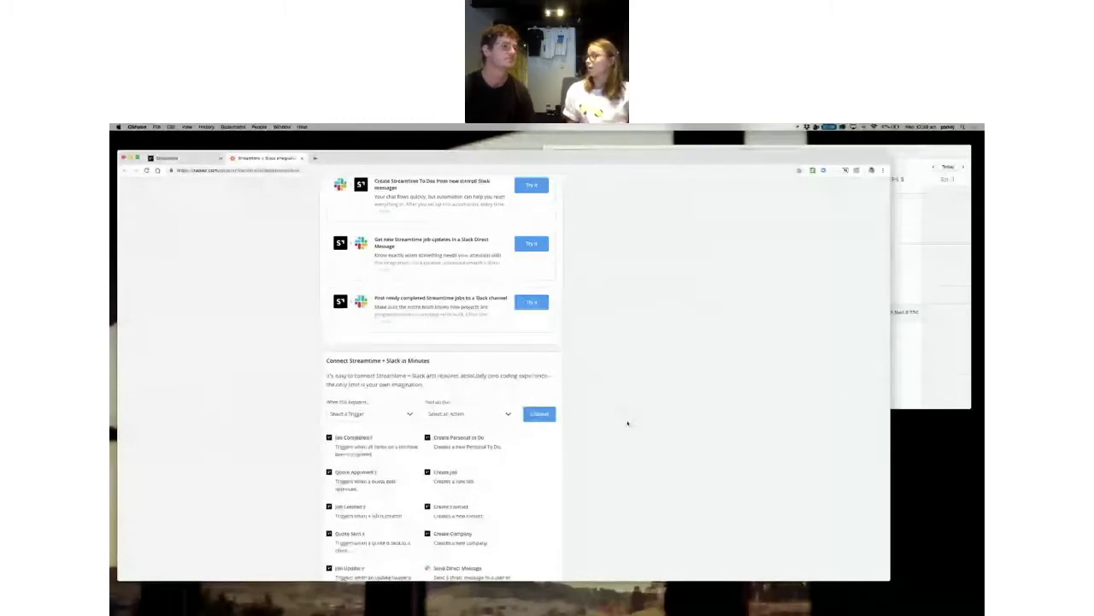
# Show all available triggers and actions in the Connect Streamtime + Slack in Minutes section.
pyautogui.scroll(-2, 628, 422)
pyautogui.scroll(-2, 618, 420)
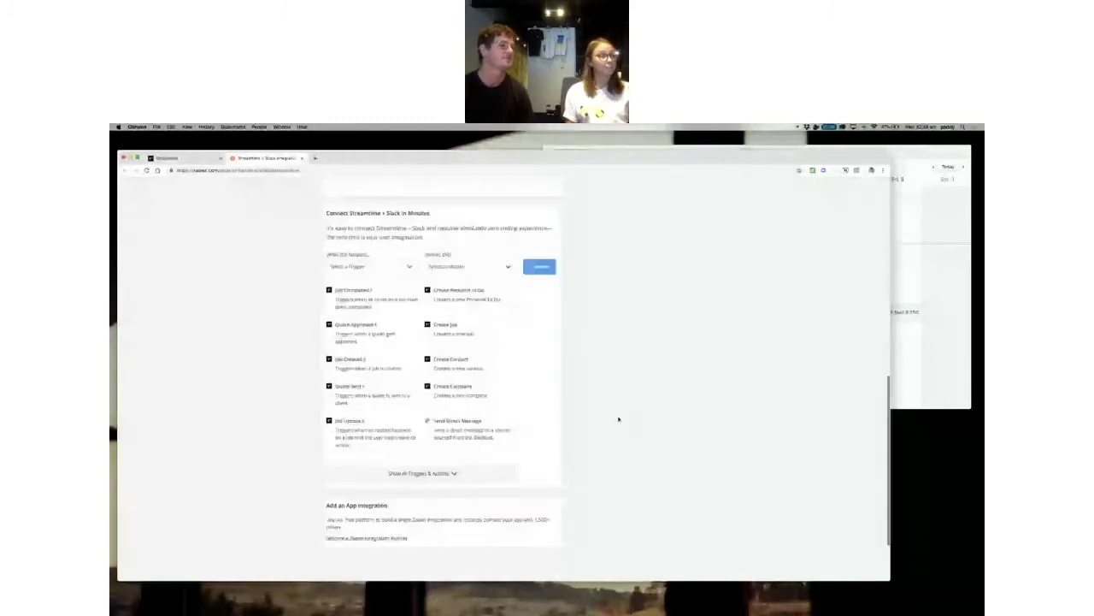
pyautogui.scroll(-2, 618, 419)
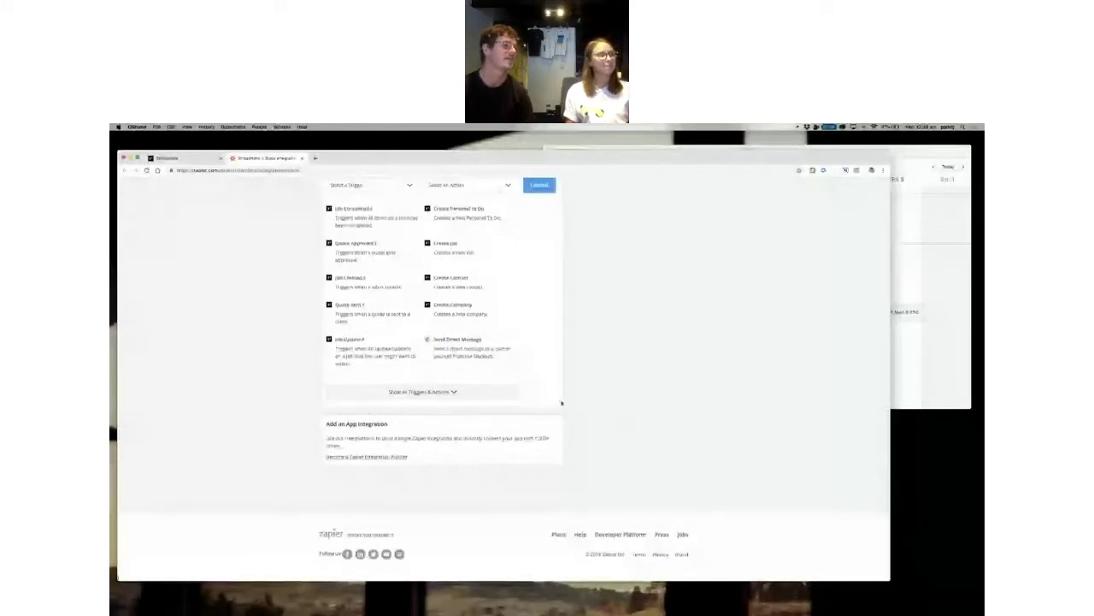
pyautogui.scroll(2, 568, 405)
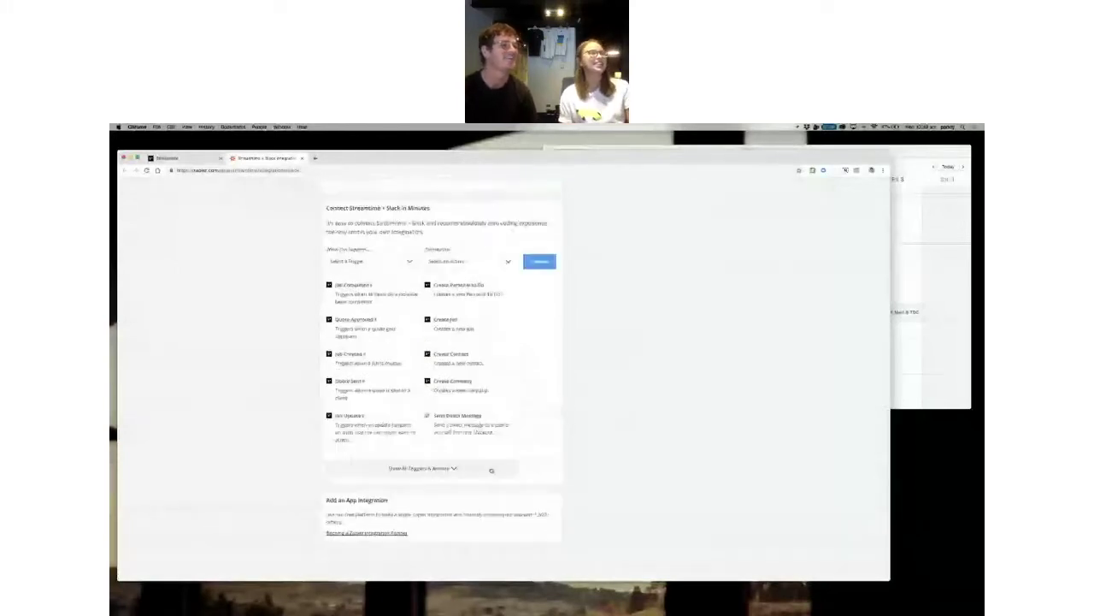
pyautogui.click(491, 470)
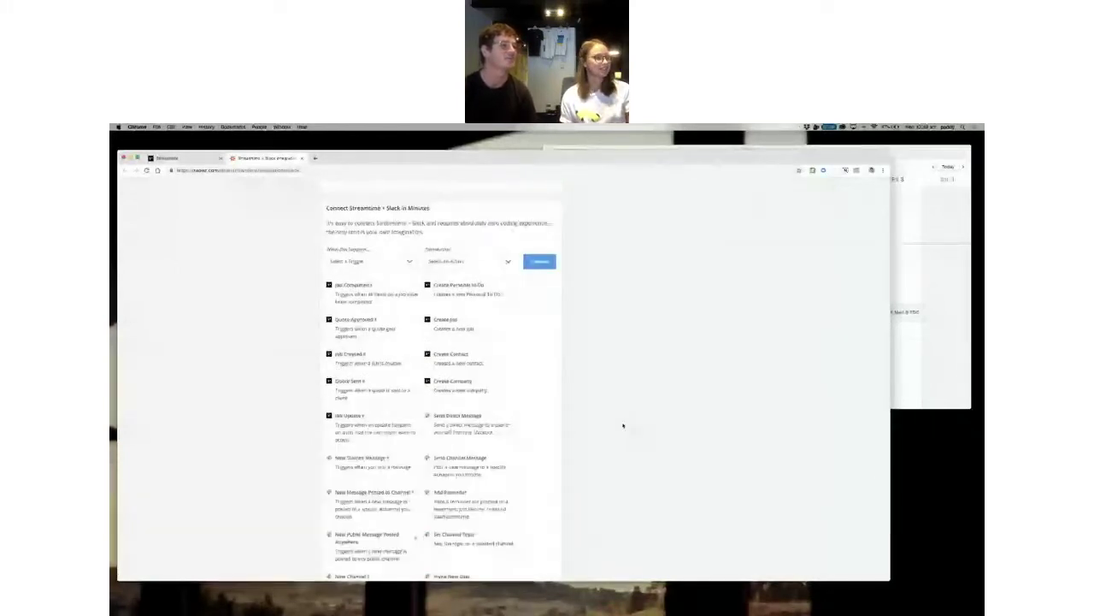
# Examine the full list of Streamtime and Slack triggers and actions, through to the private channel message entries.
pyautogui.scroll(-1, 375, 257)
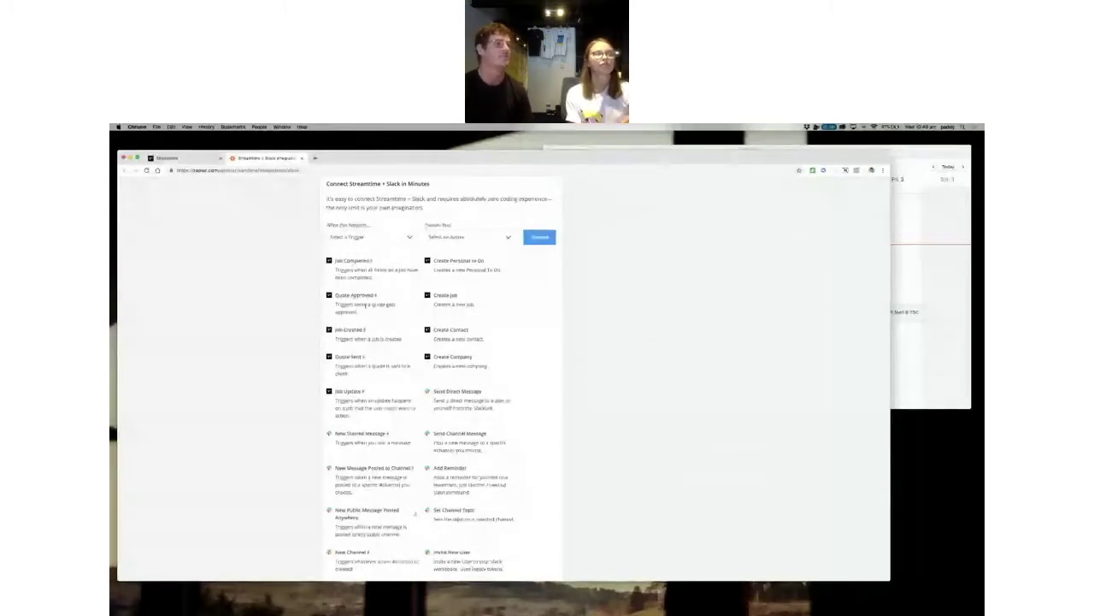
pyautogui.scroll(-1, 467, 390)
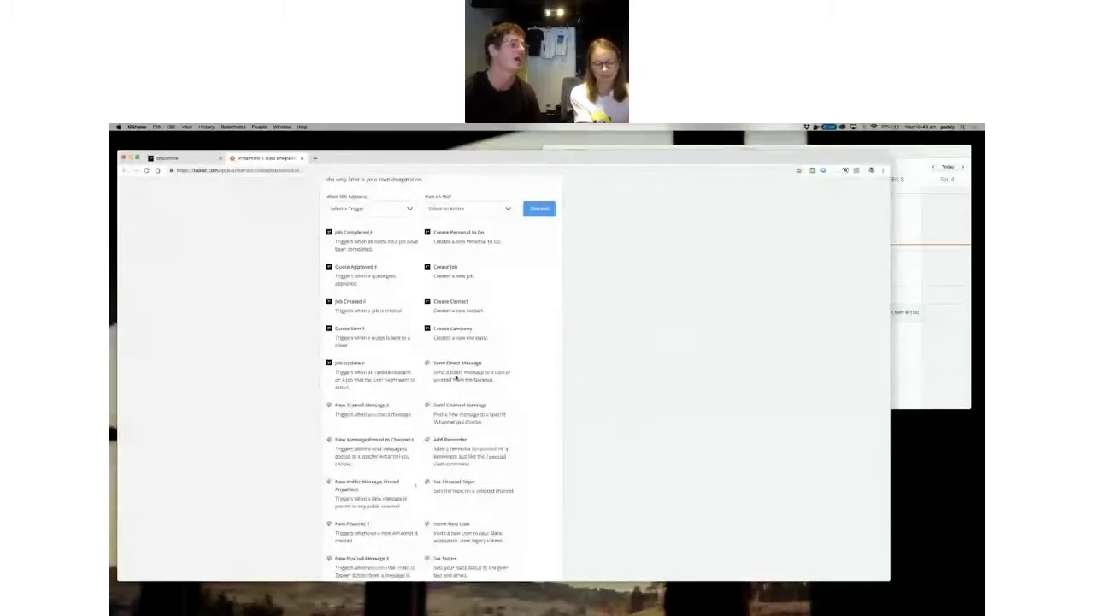
pyautogui.scroll(-4, 393, 352)
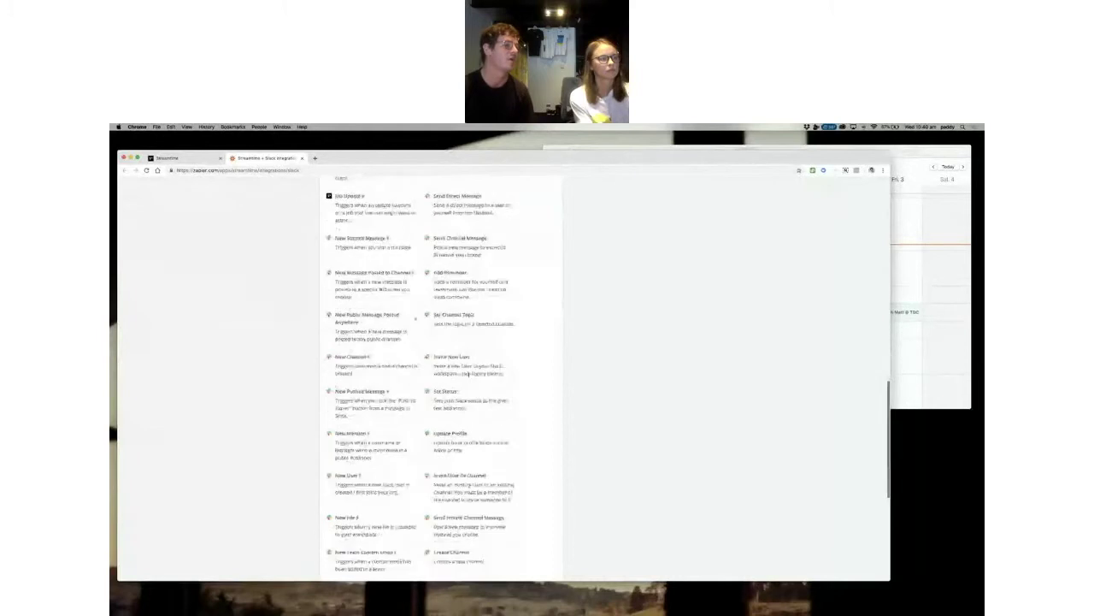
pyautogui.scroll(-1, 469, 374)
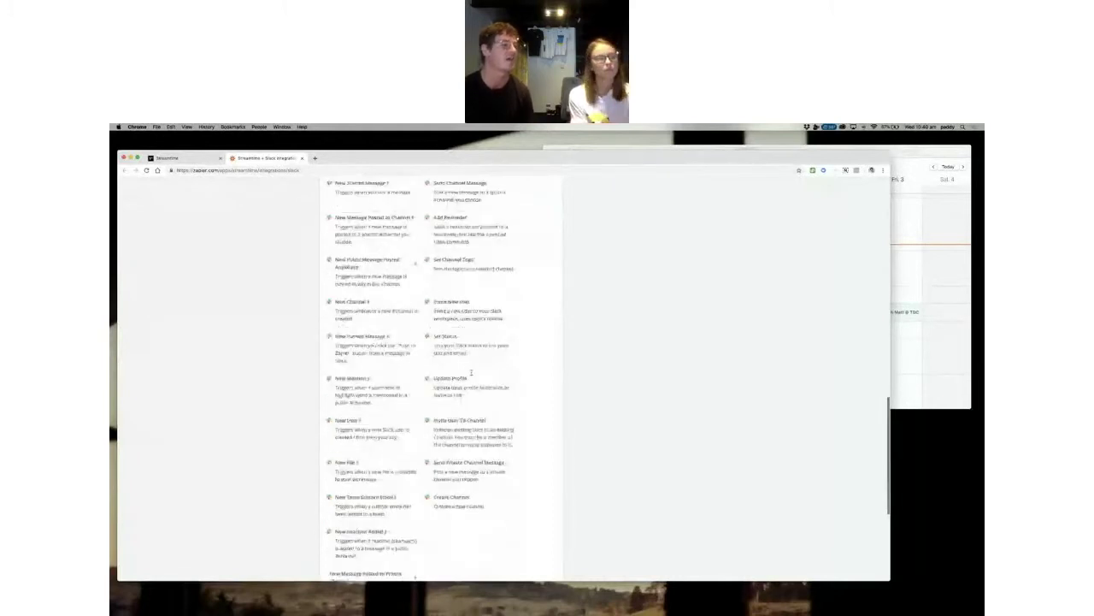
pyautogui.scroll(-1, 471, 373)
pyautogui.scroll(-1, 472, 372)
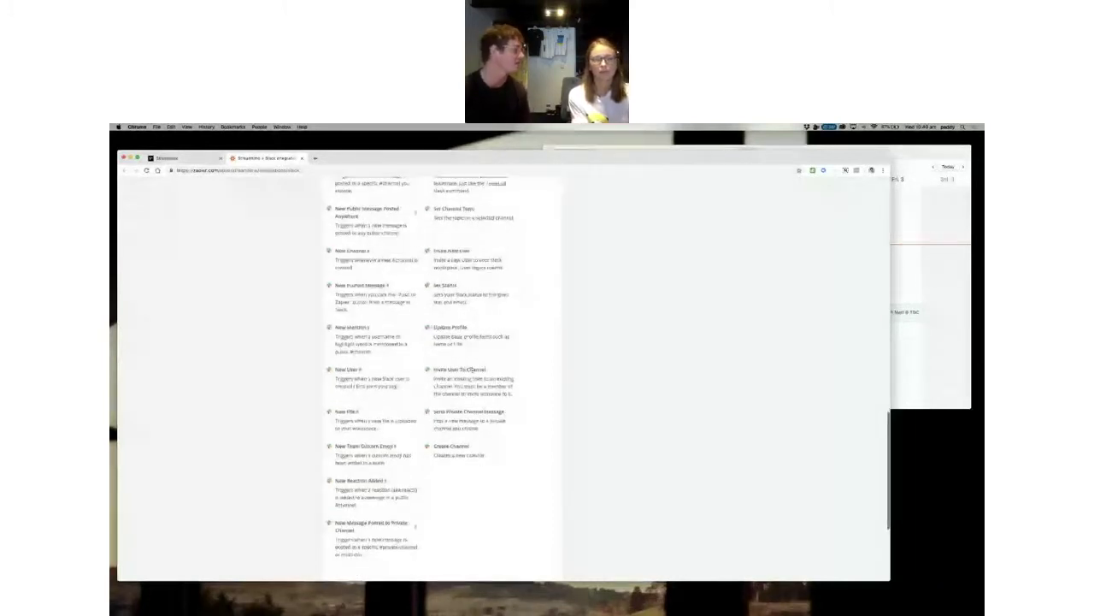
pyautogui.scroll(-2, 471, 369)
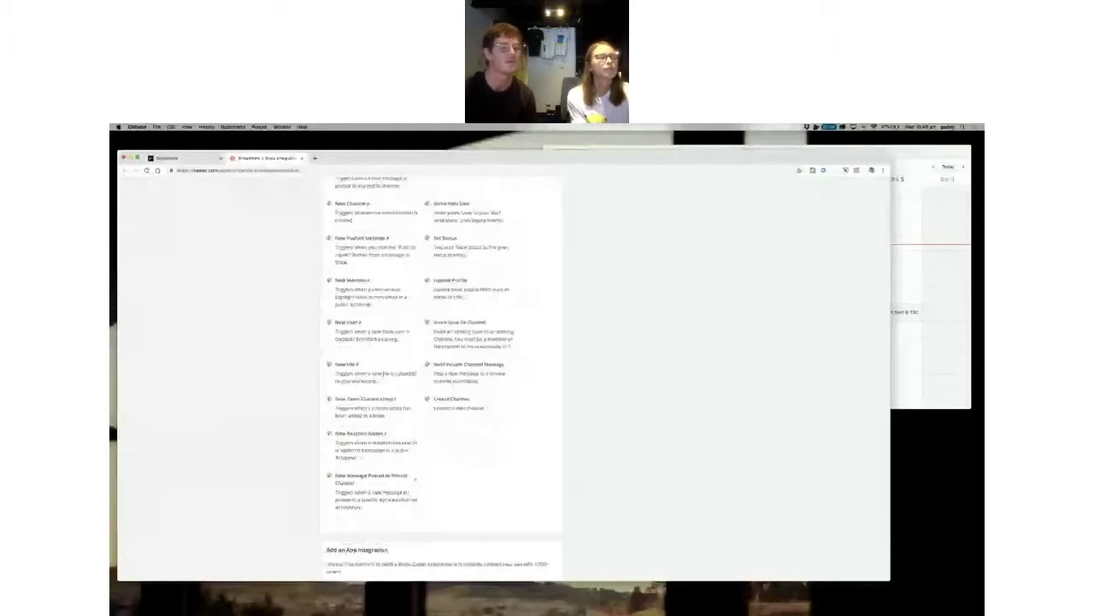
pyautogui.scroll(-1, 383, 375)
pyautogui.scroll(2, 383, 375)
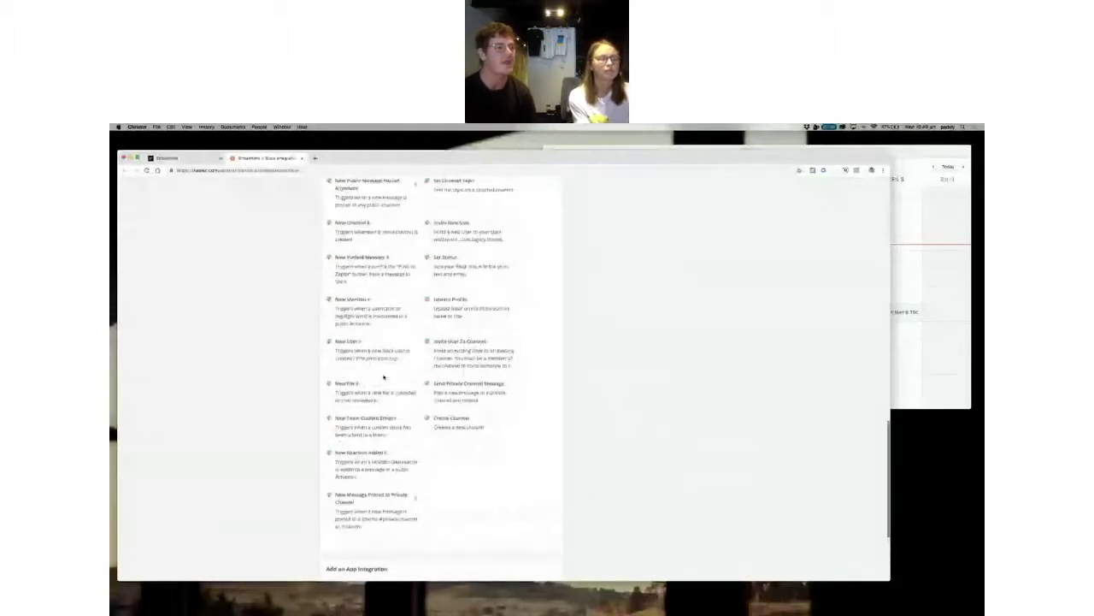
pyautogui.scroll(1, 383, 377)
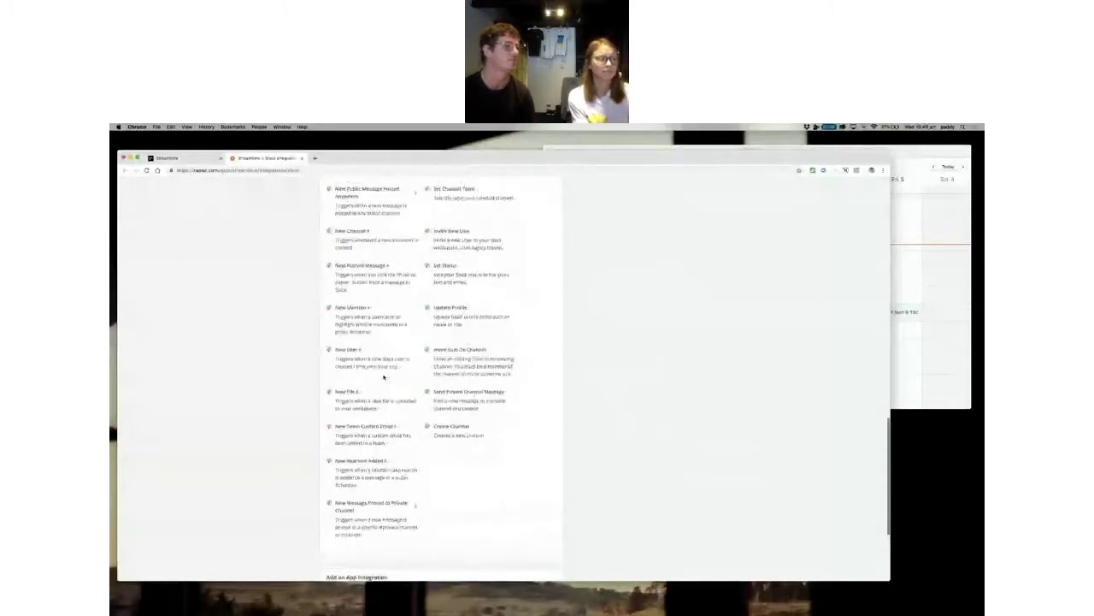
# Open Zapier's app directory from the Streamtime + Slack page and browse the available apps to the end of the list.
pyautogui.scroll(3, 383, 377)
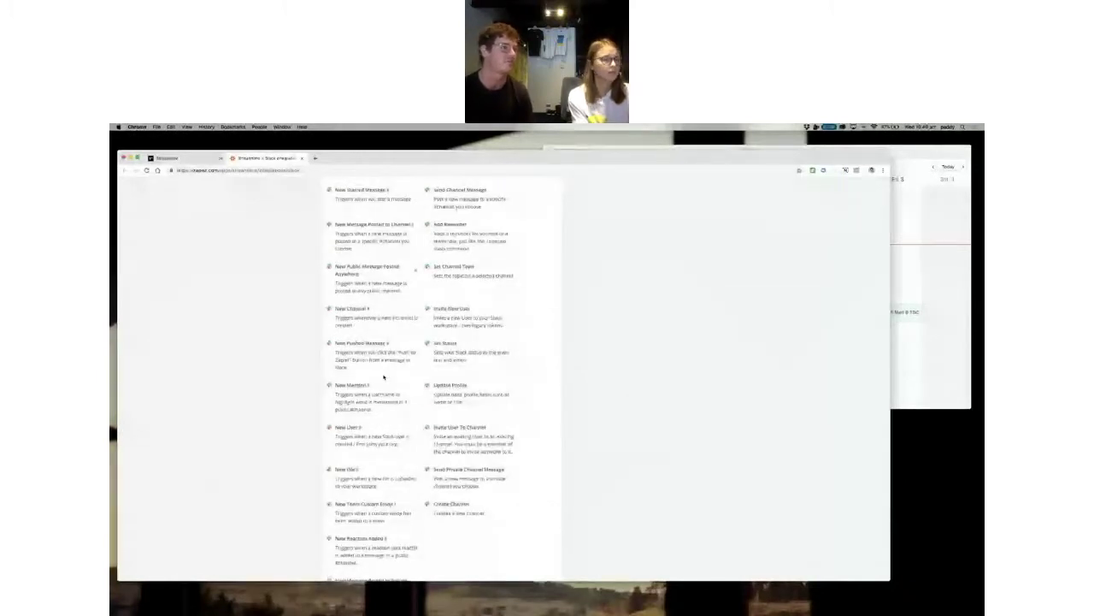
pyautogui.scroll(4, 383, 377)
pyautogui.scroll(5, 386, 374)
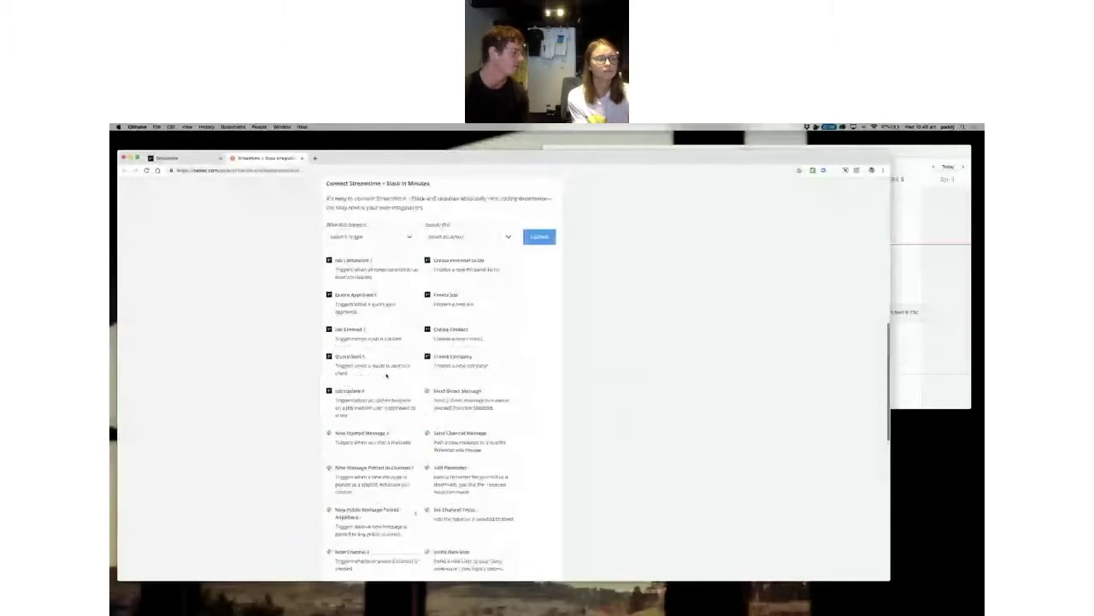
pyautogui.scroll(5, 386, 375)
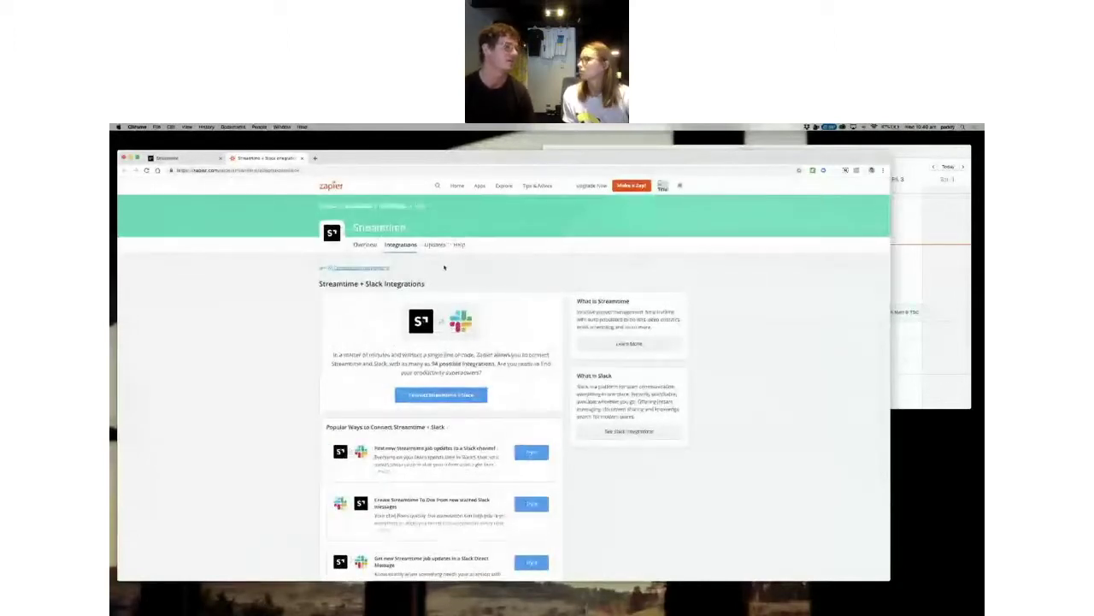
pyautogui.click(480, 186)
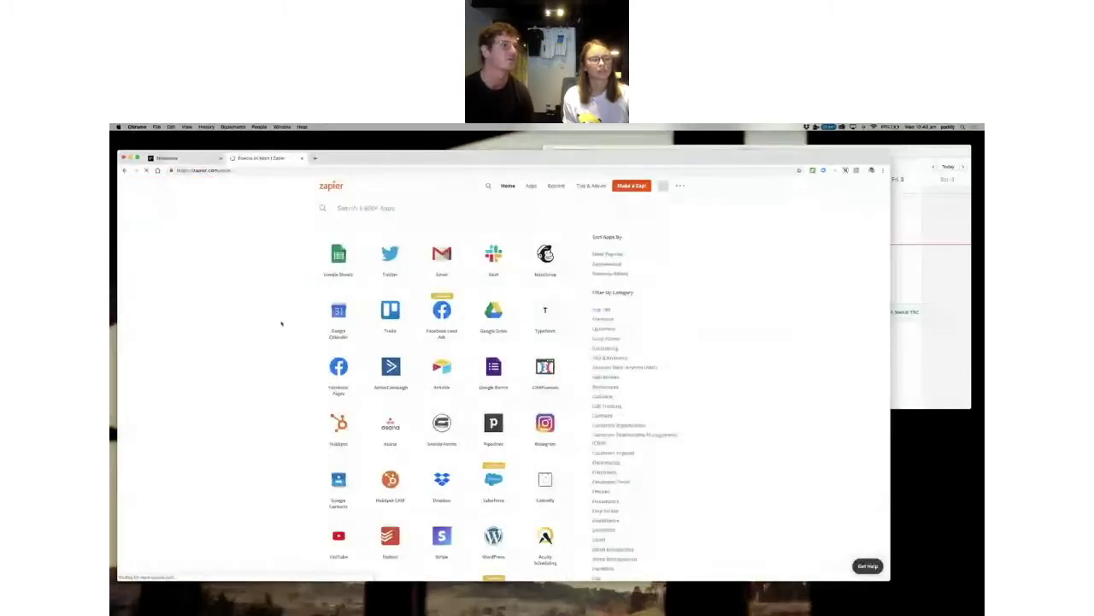
pyautogui.scroll(-2, 290, 324)
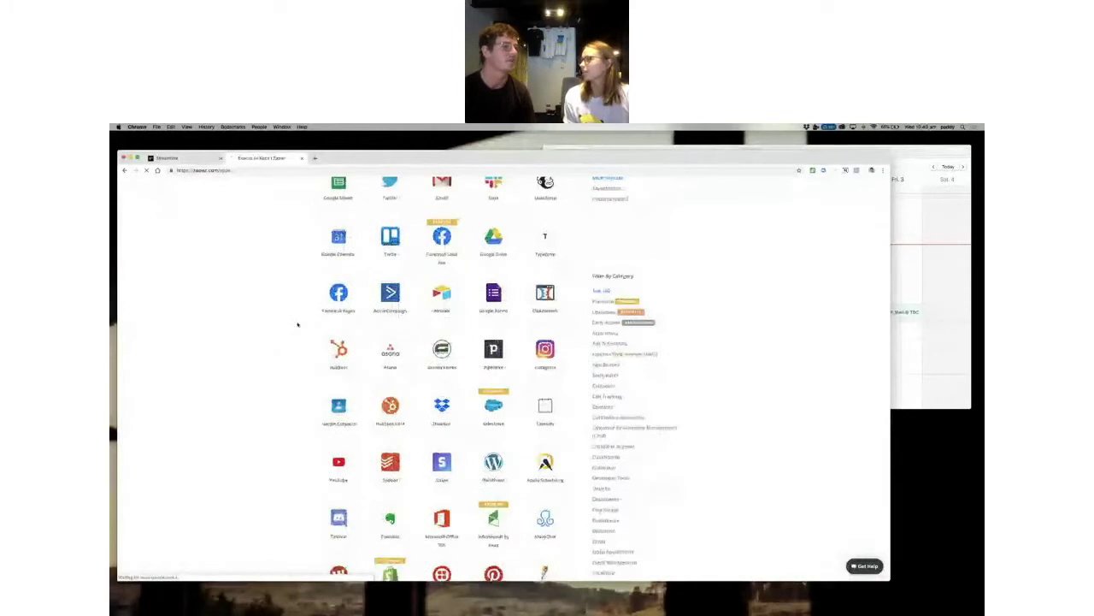
pyautogui.scroll(-4, 298, 324)
pyautogui.scroll(-9, 298, 324)
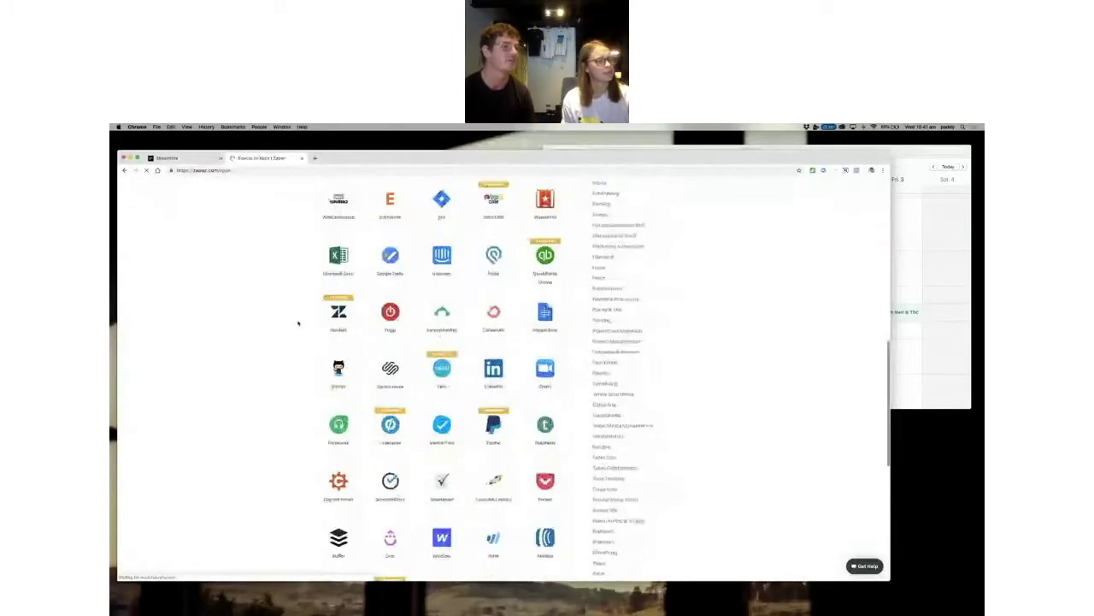
pyautogui.scroll(-5, 298, 323)
pyautogui.scroll(-2, 299, 322)
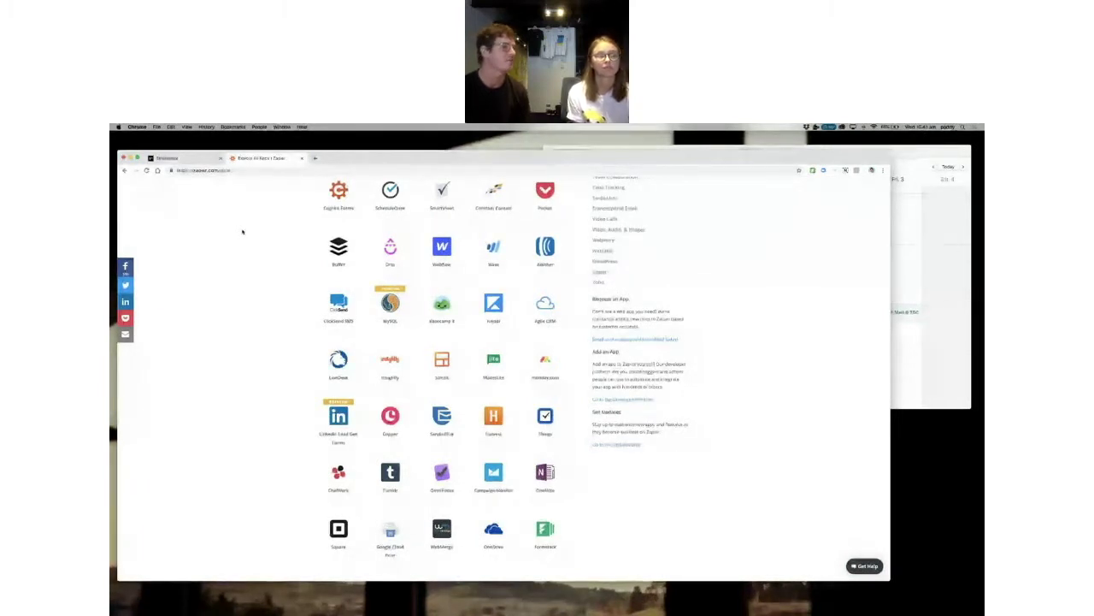
# Close the Zapier page, shrink the browser window to reveal more of the calendar behind it, and review the Streamtime integration cards.
pyautogui.click(301, 159)
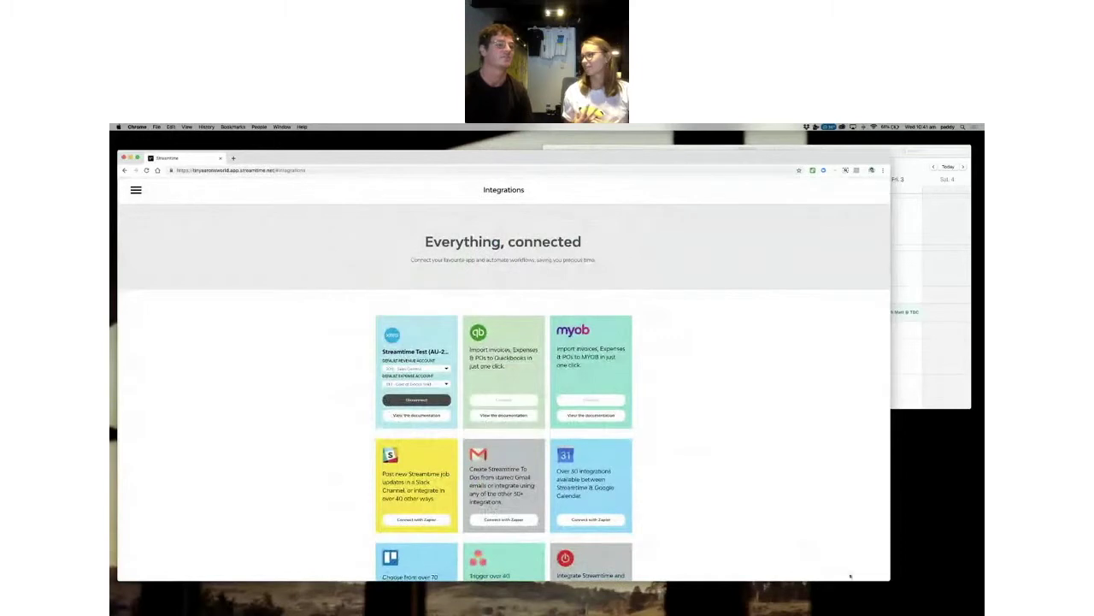
pyautogui.moveTo(888, 580); pyautogui.dragTo(750, 561)
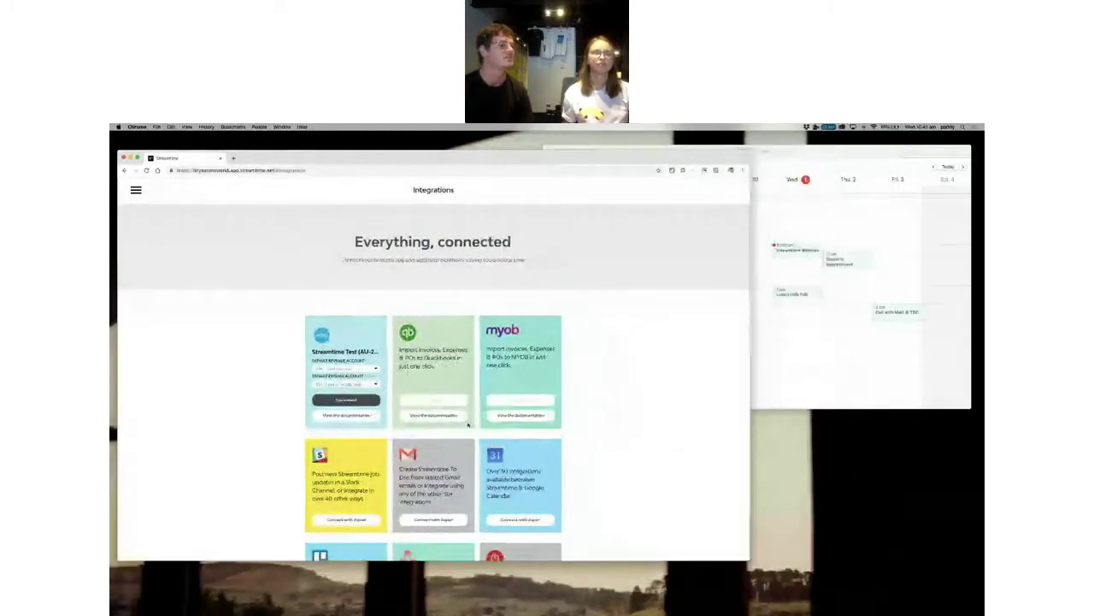
pyautogui.scroll(-2, 301, 381)
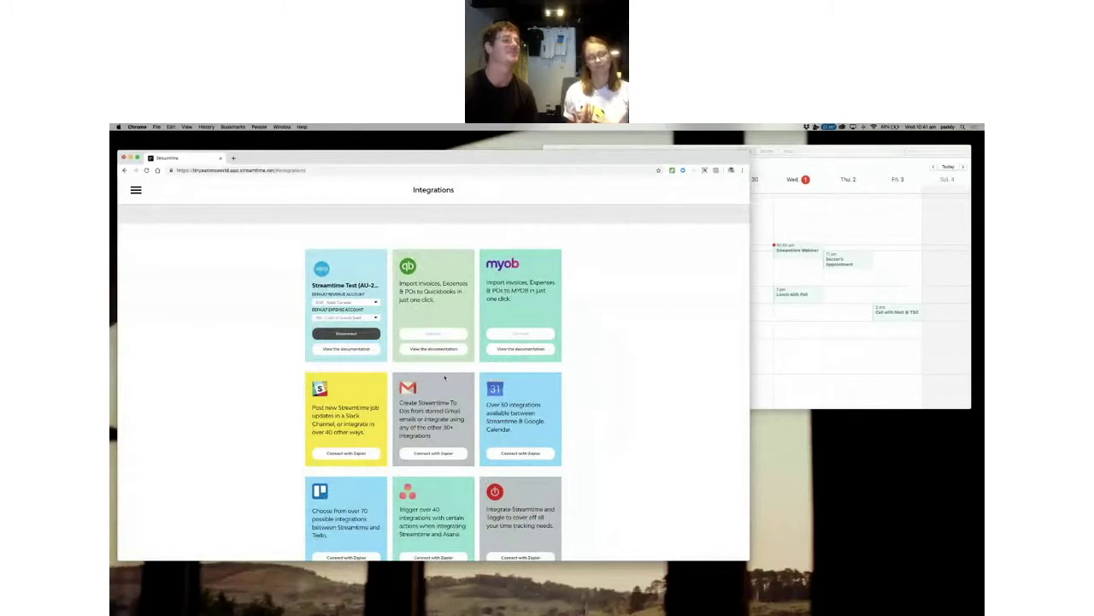
pyautogui.scroll(-1, 518, 419)
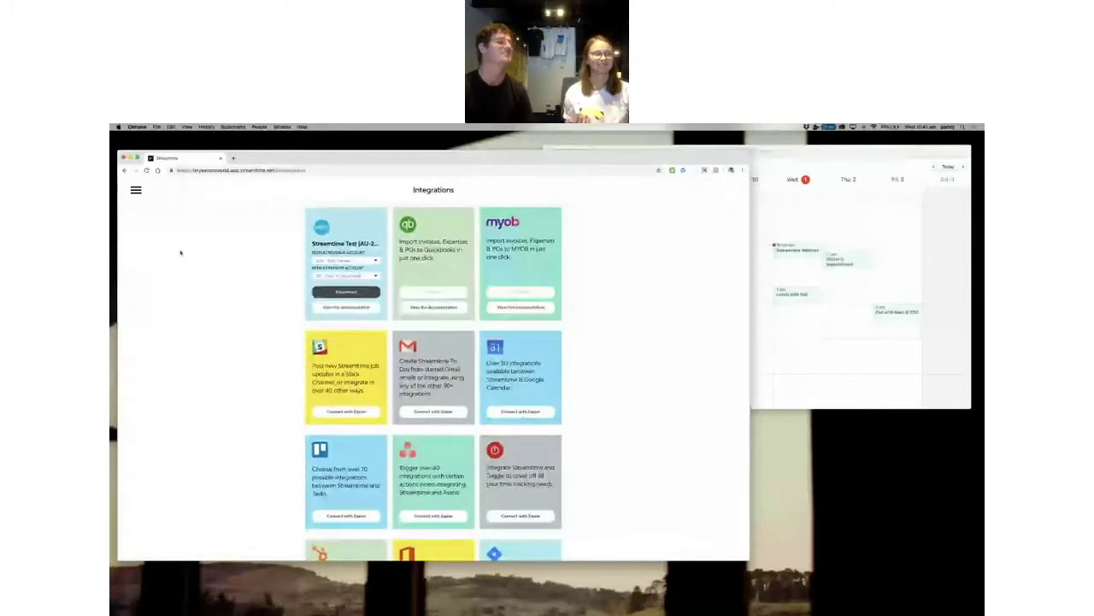
# Compare the To Do page with the week's calendar events and review the details of today's lunch task.
pyautogui.click(137, 191)
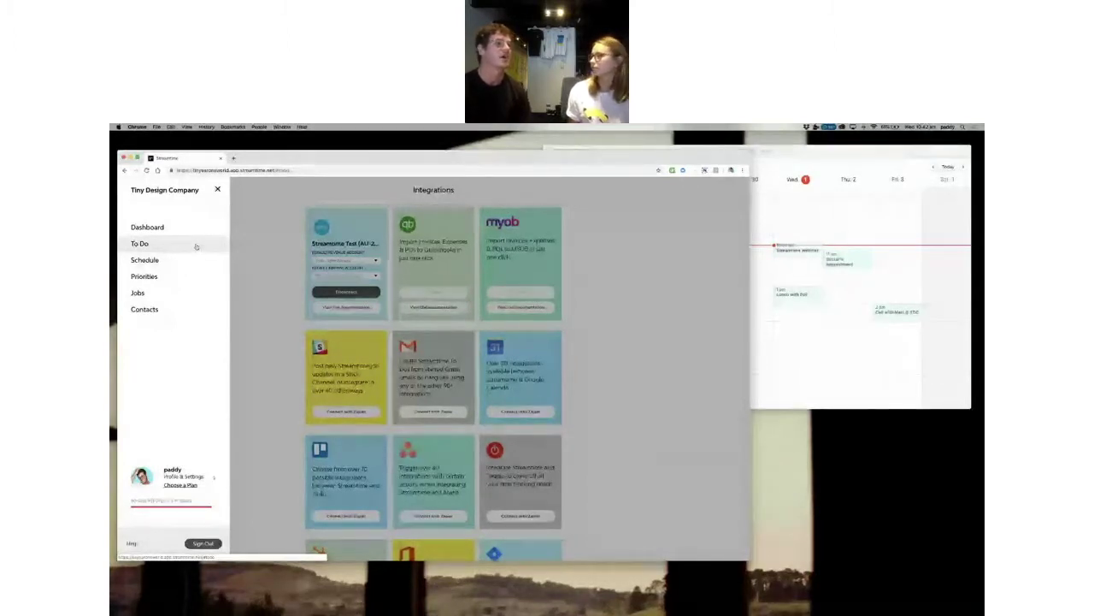
pyautogui.click(196, 246)
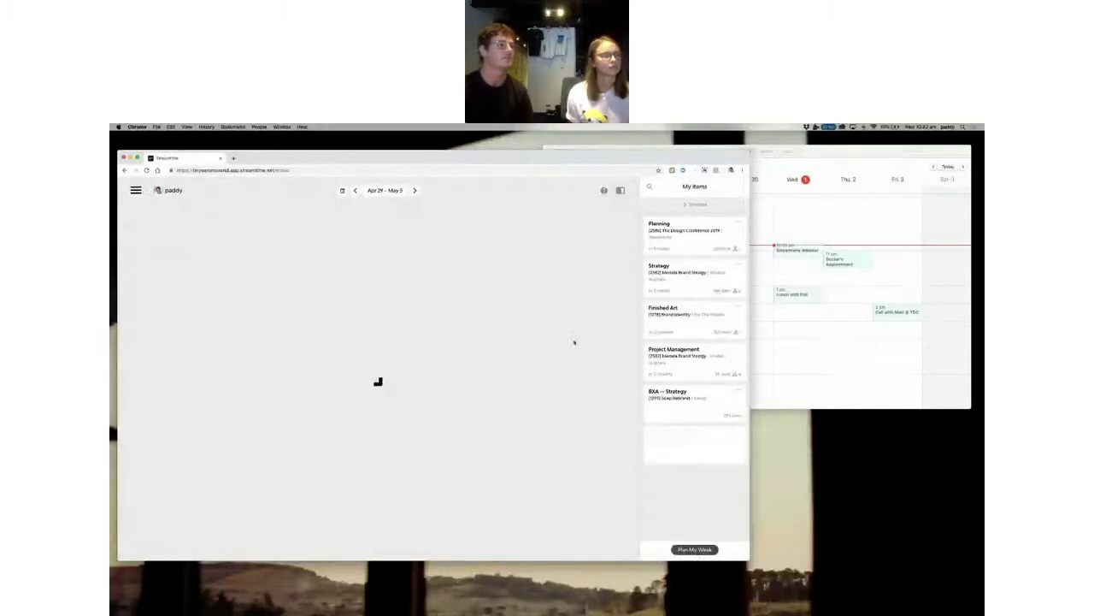
pyautogui.click(803, 358)
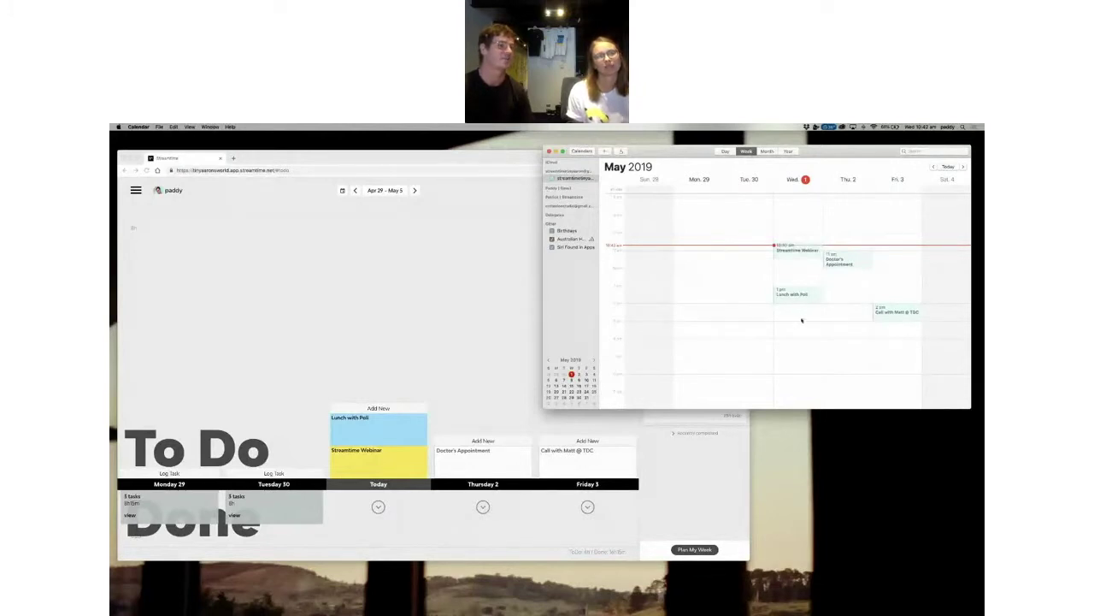
pyautogui.click(476, 338)
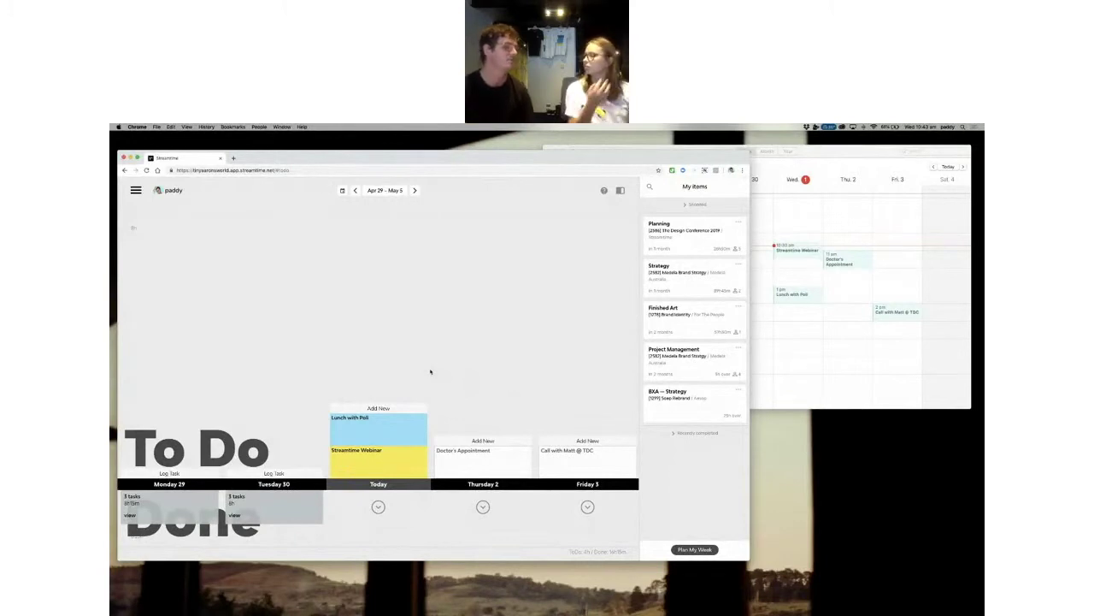
pyautogui.click(400, 431)
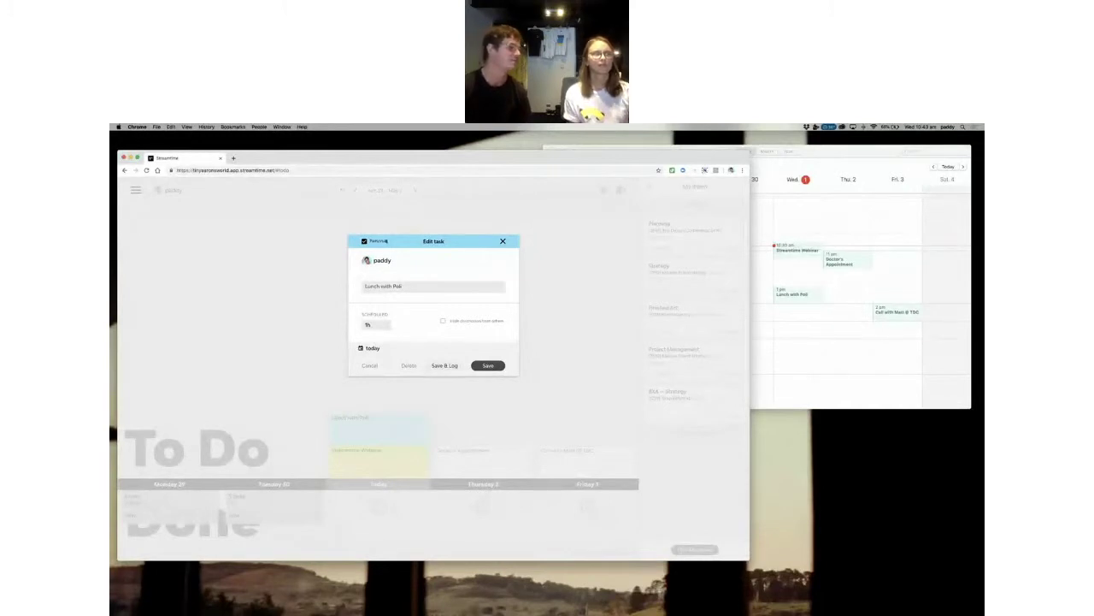
pyautogui.click(488, 365)
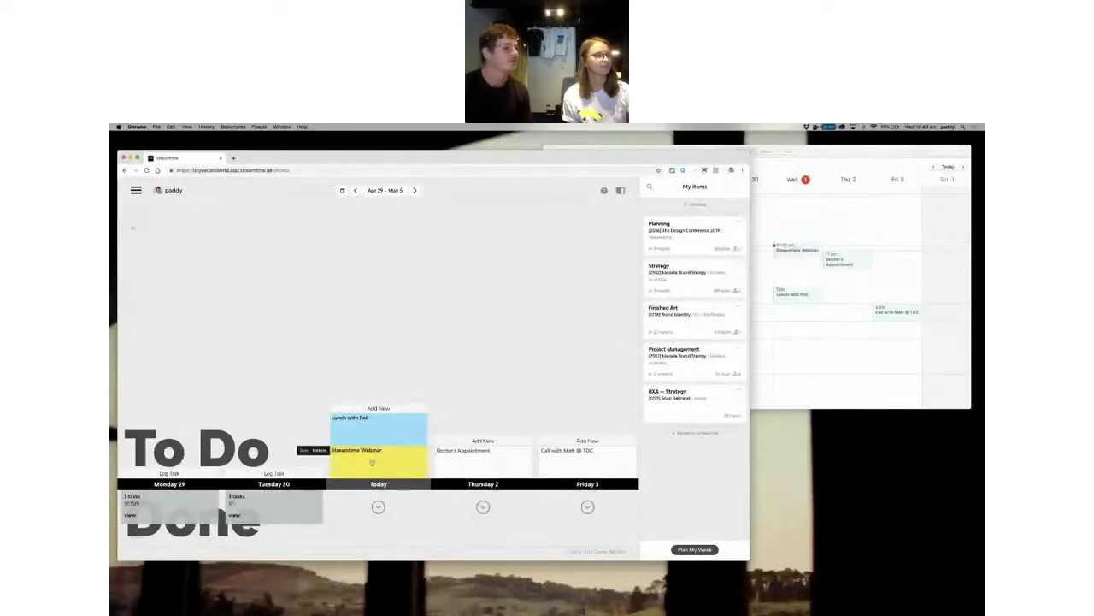
# Enlarge the Done area, make today's Streamtime Webinar task non-personal, and start a new job named Webinars for it.
pyautogui.moveTo(434, 485); pyautogui.dragTo(434, 491)
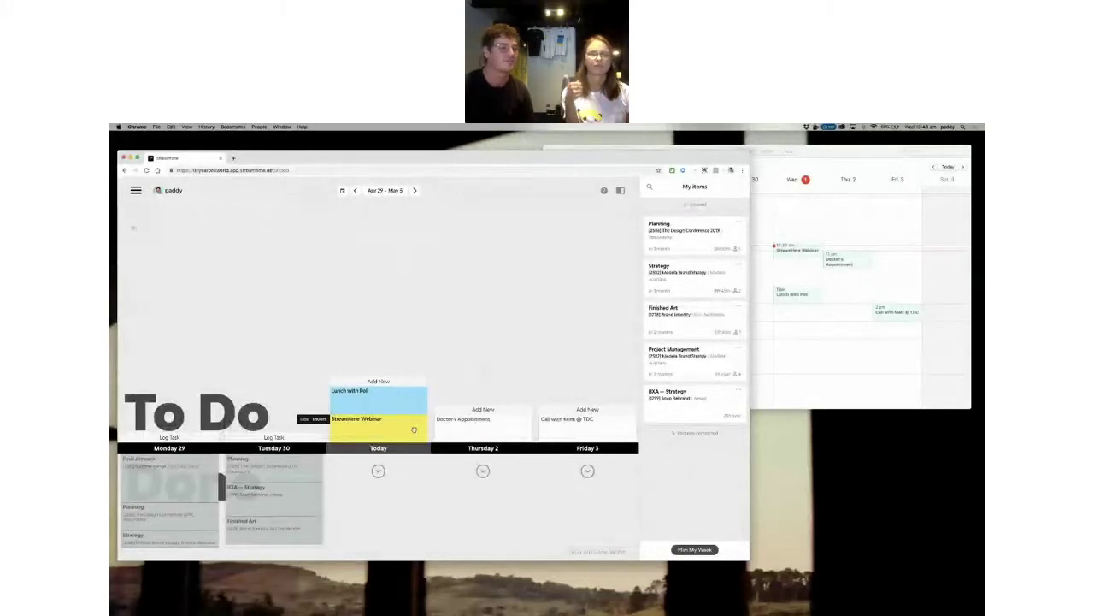
pyautogui.click(403, 426)
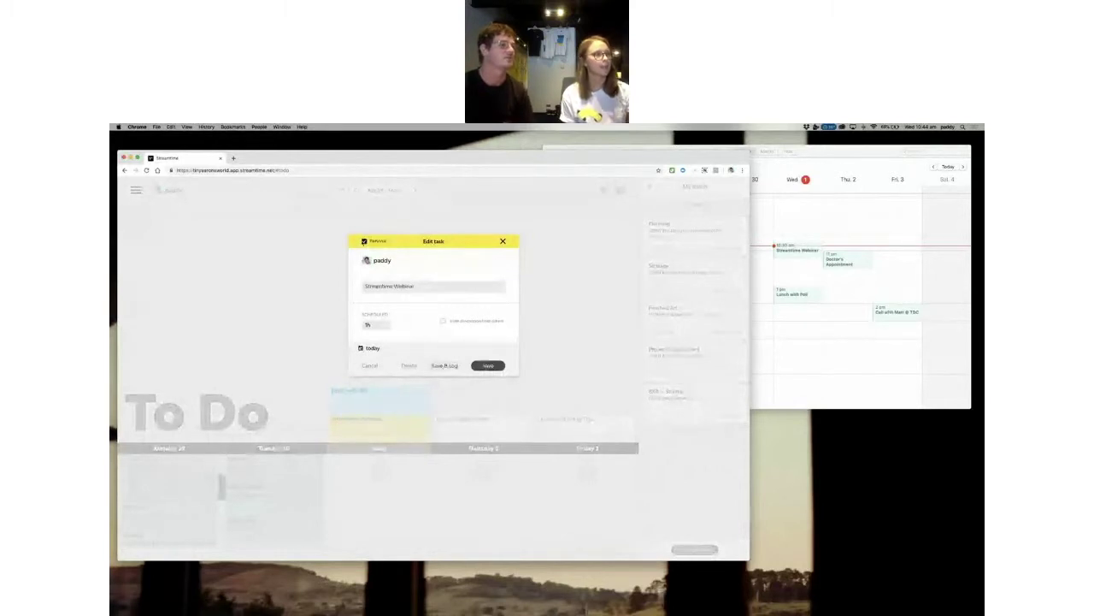
pyautogui.click(363, 242)
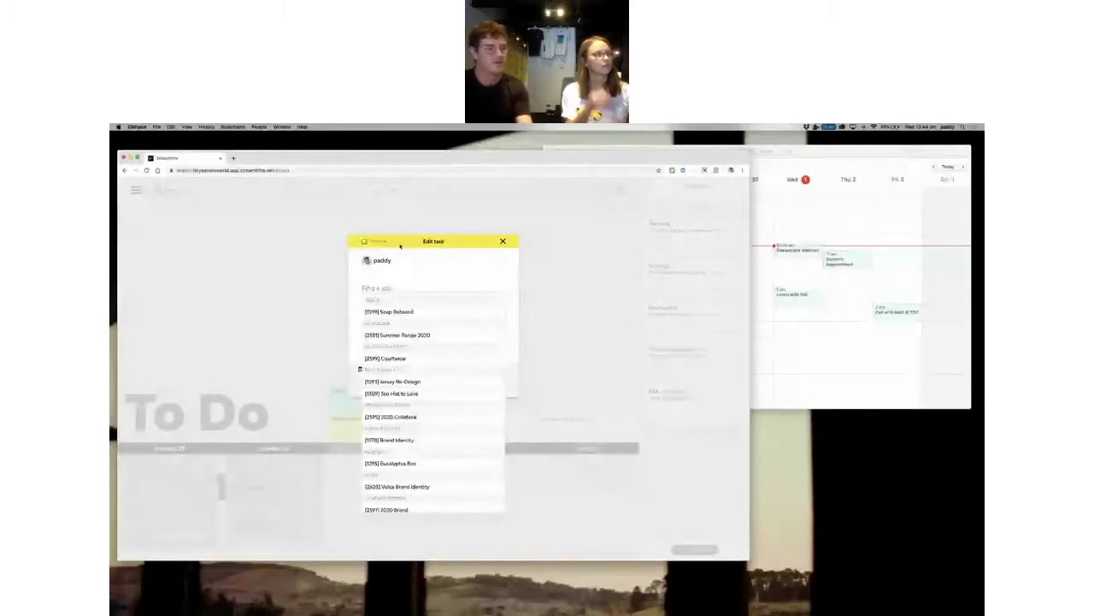
pyautogui.write('Webinars')
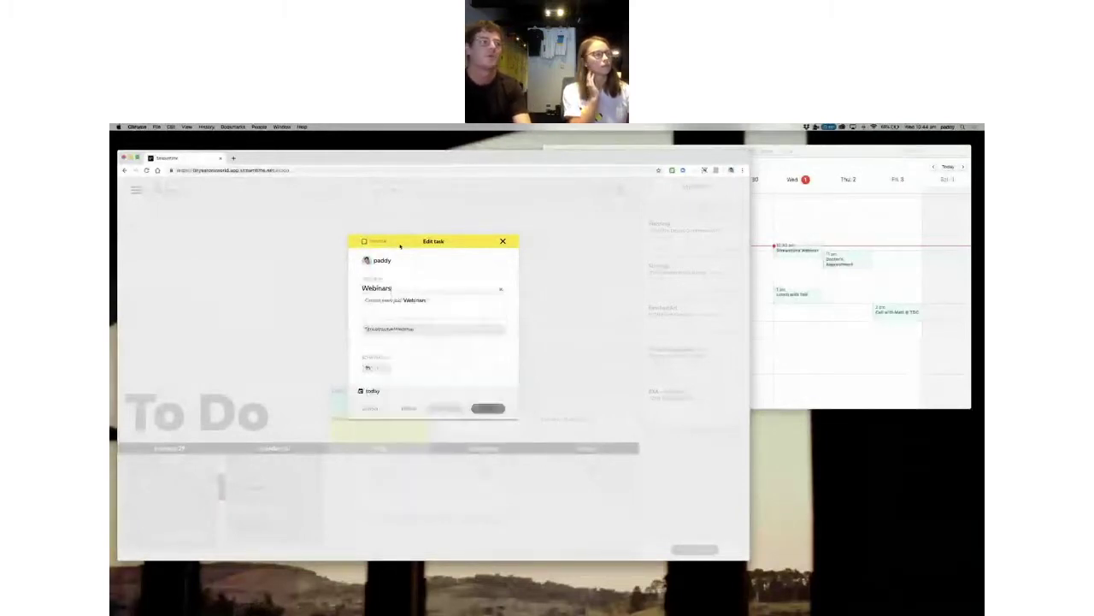
pyautogui.click(414, 301)
# Assign the Webinars job to the company Streamtime, and save and log the task.
pyautogui.click(423, 310)
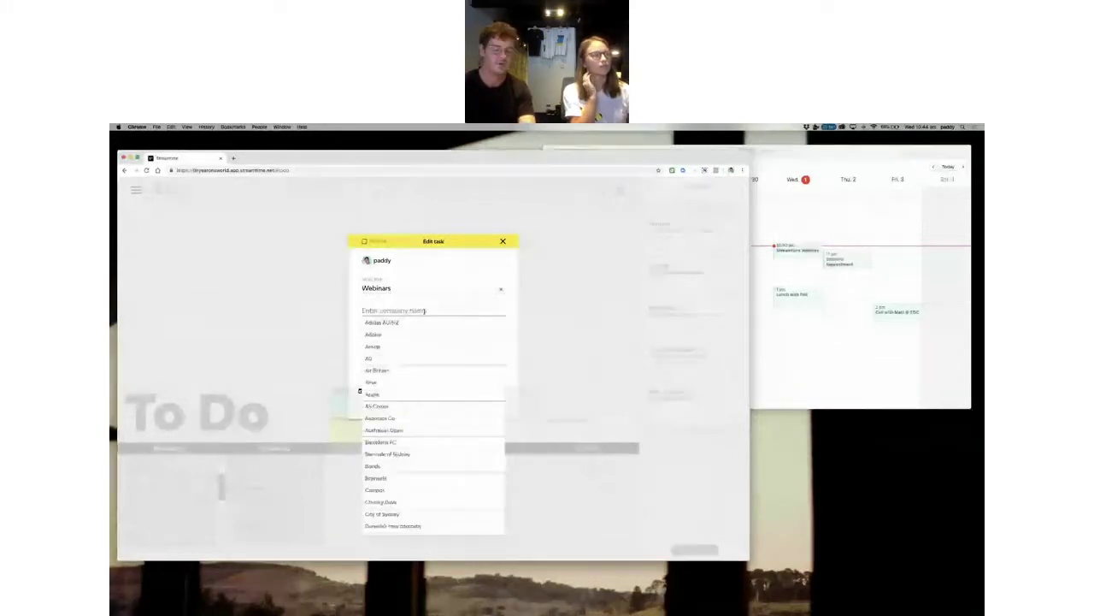
pyautogui.write('Streamtime')
pyautogui.press('Return')
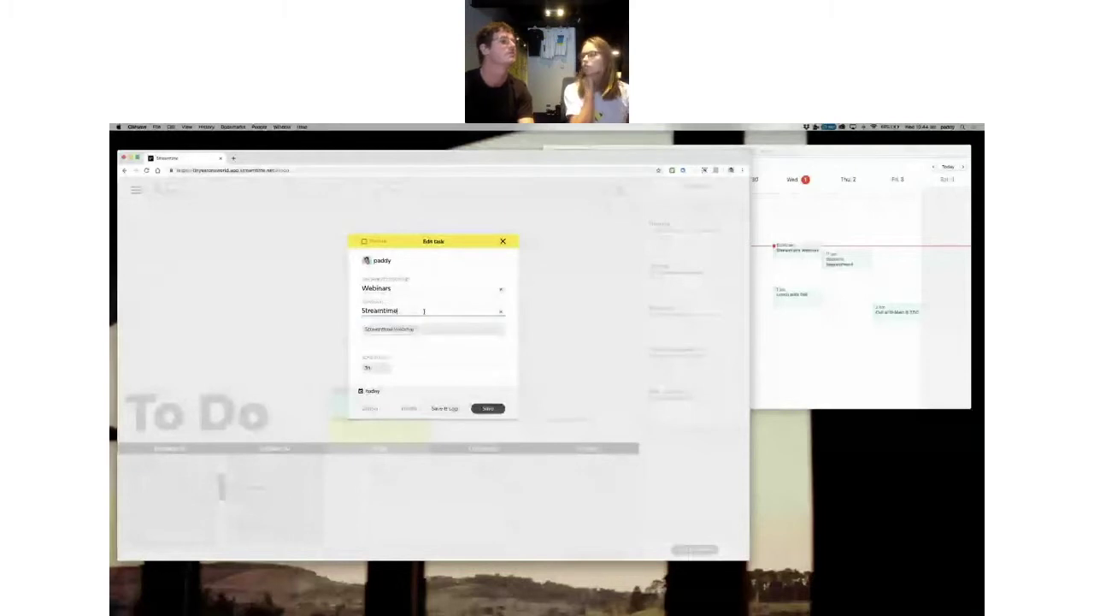
pyautogui.click(456, 410)
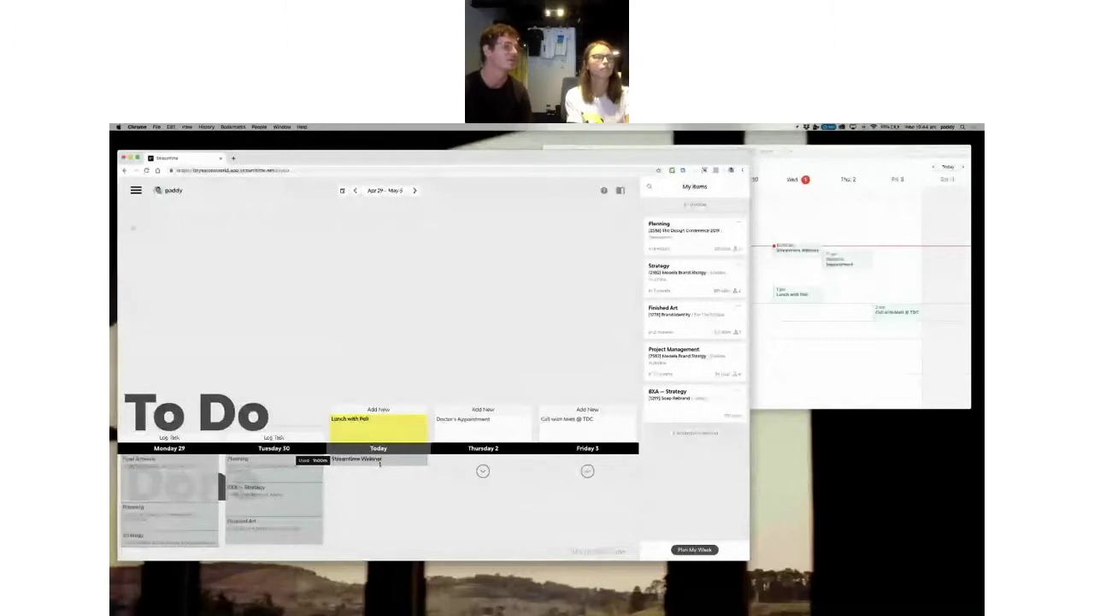
pyautogui.moveTo(380, 463); pyautogui.dragTo(379, 462)
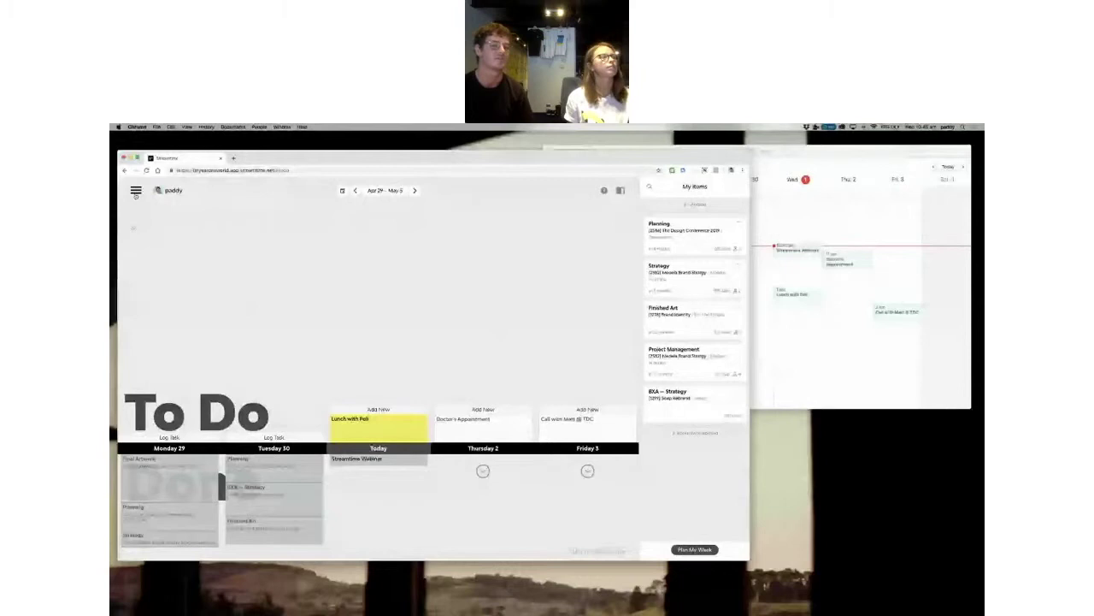
# View the list of jobs and open the Volca Brand Identity job for Korg.
pyautogui.click(135, 190)
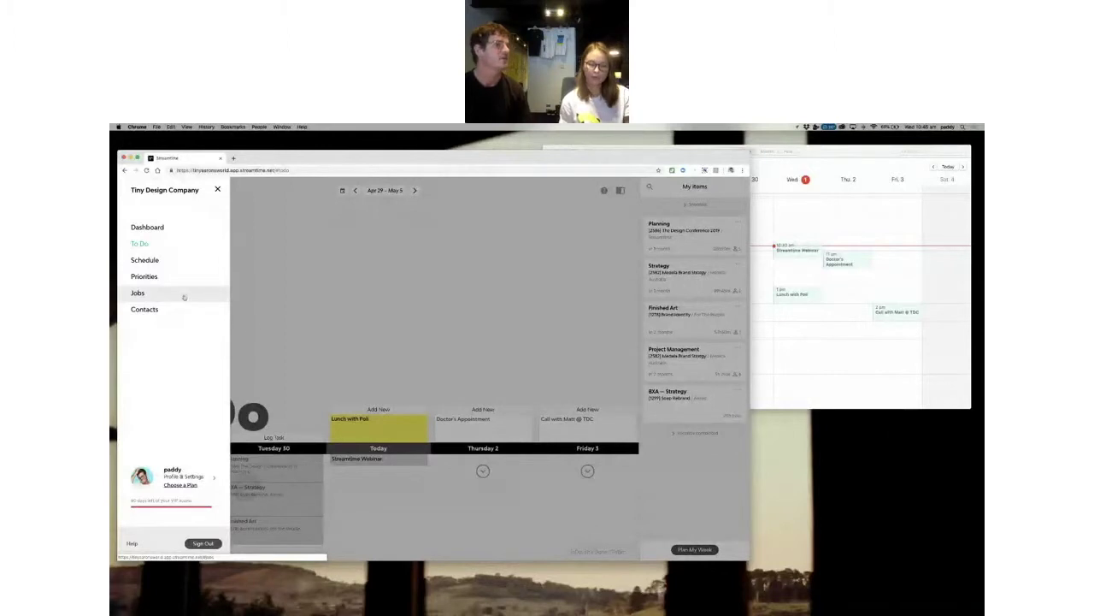
pyautogui.click(146, 293)
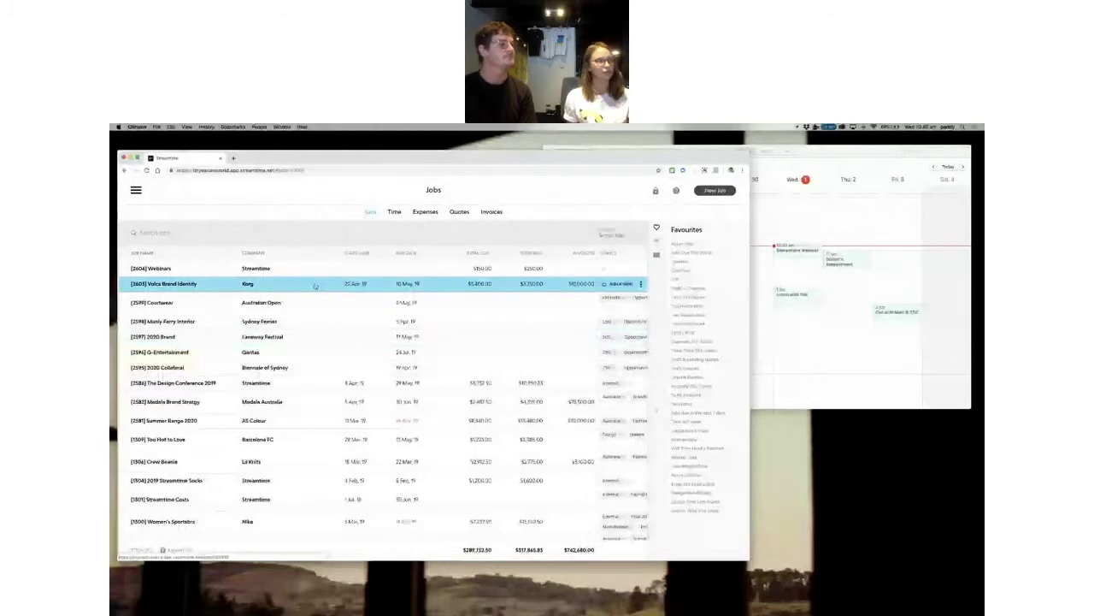
pyautogui.click(319, 286)
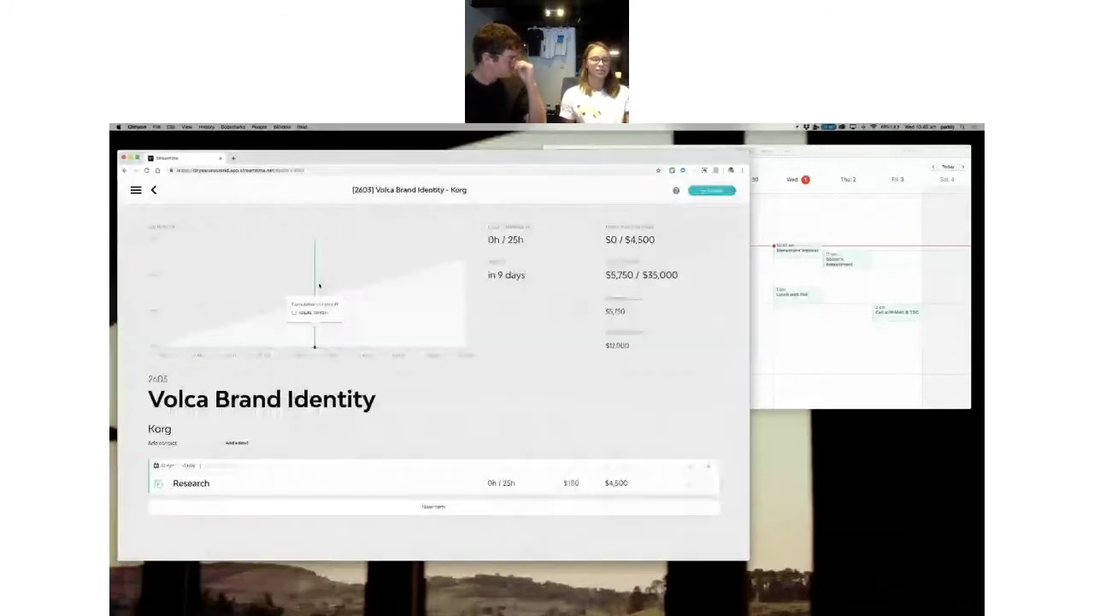
# Return to the Integrations page from the job and review the accounting integration cards.
pyautogui.click(134, 191)
pyautogui.click(175, 476)
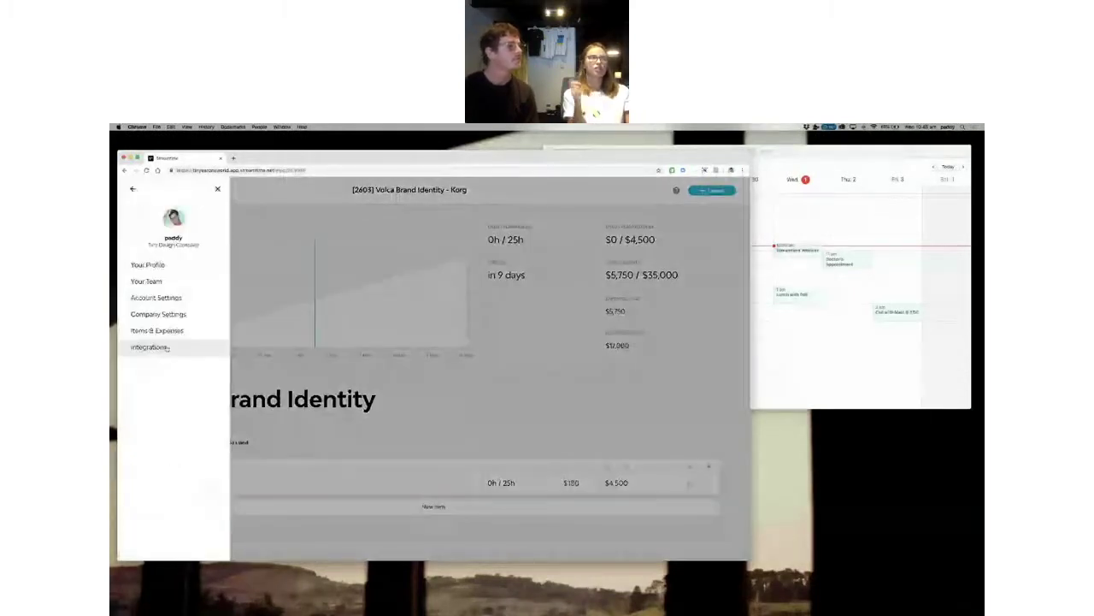
pyautogui.click(151, 347)
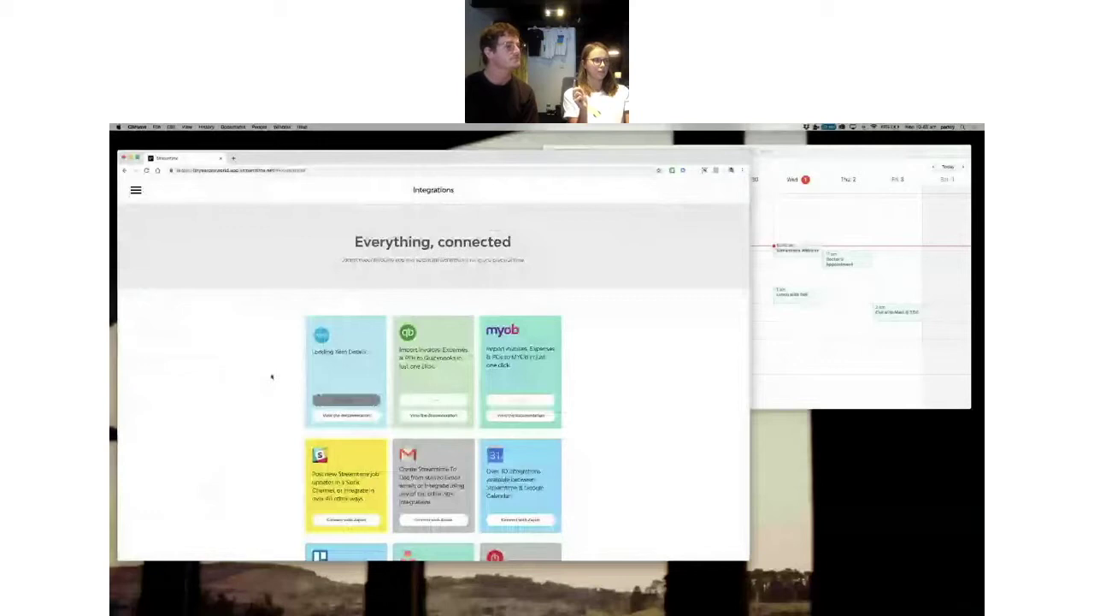
pyautogui.scroll(-1, 268, 375)
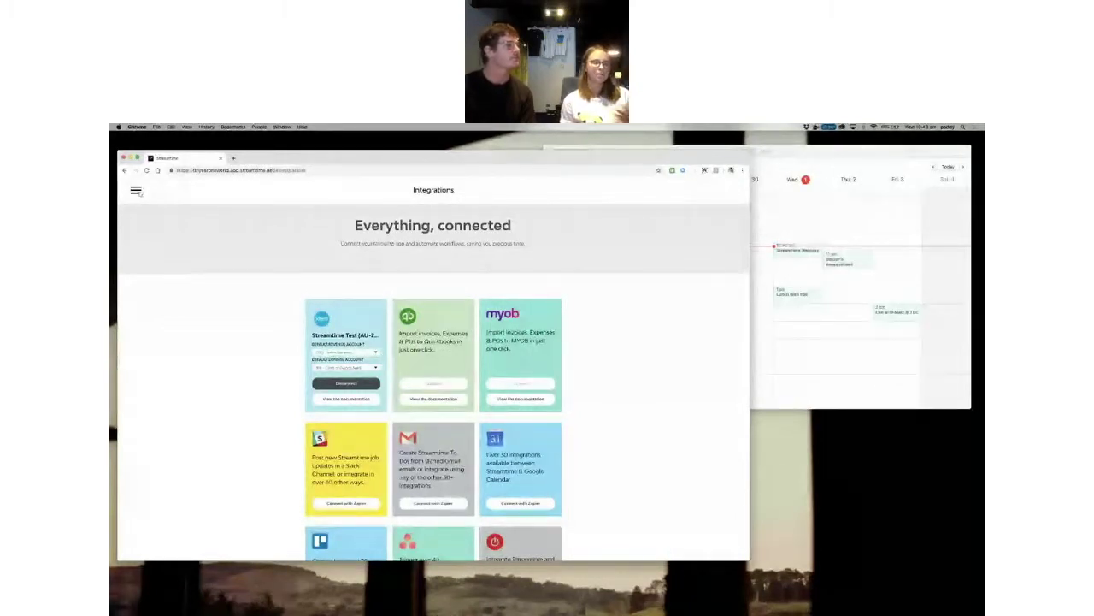
# Open the Artwork item in Items & Expenses and inspect its revenue and expense account settings.
pyautogui.click(136, 191)
pyautogui.click(162, 479)
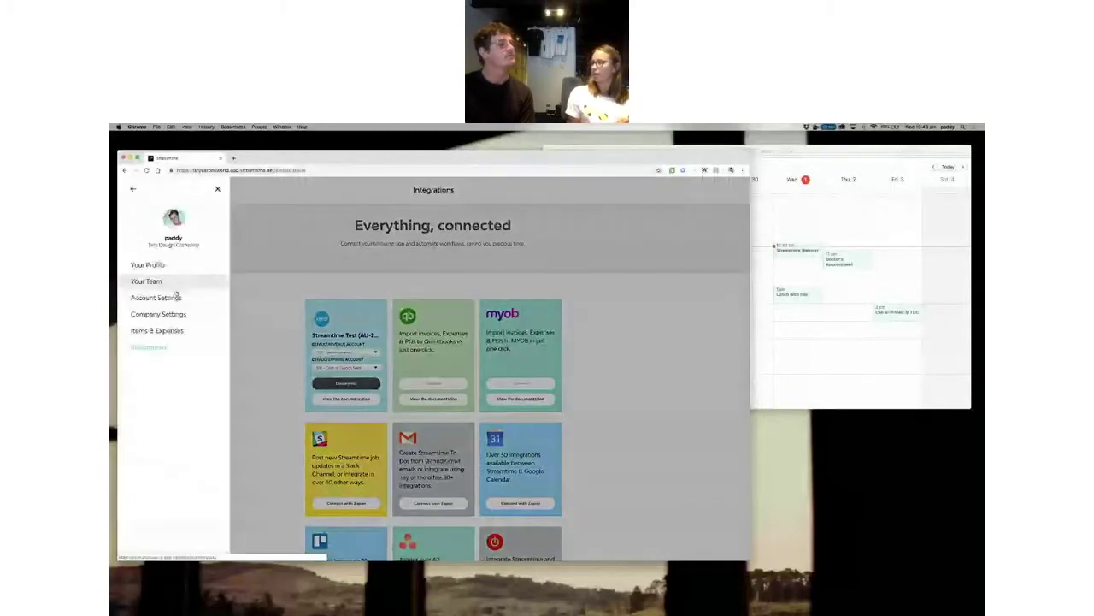
pyautogui.click(169, 331)
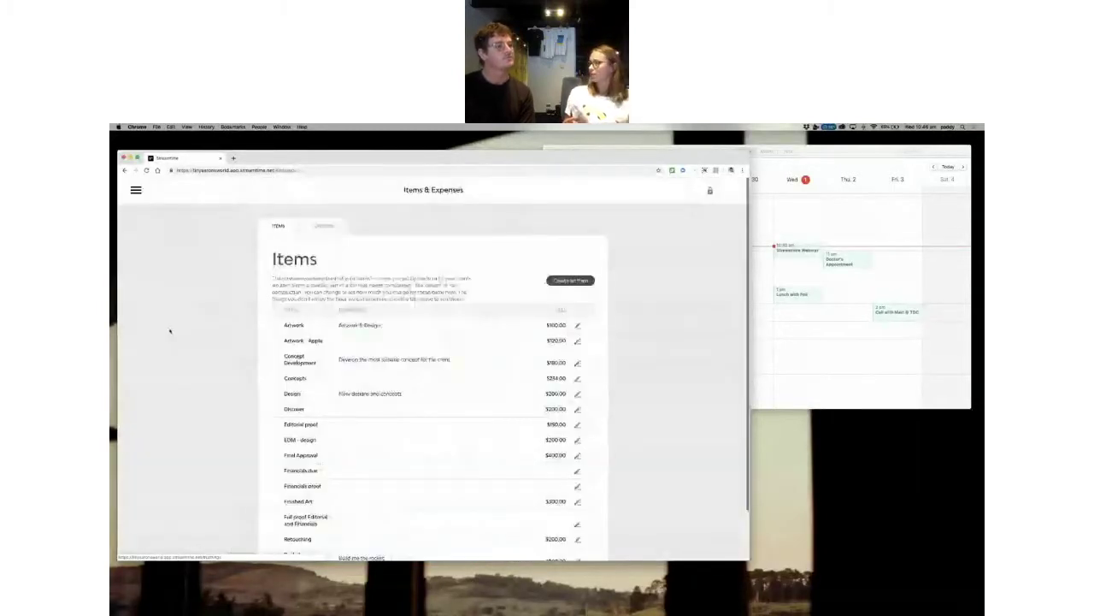
pyautogui.click(408, 328)
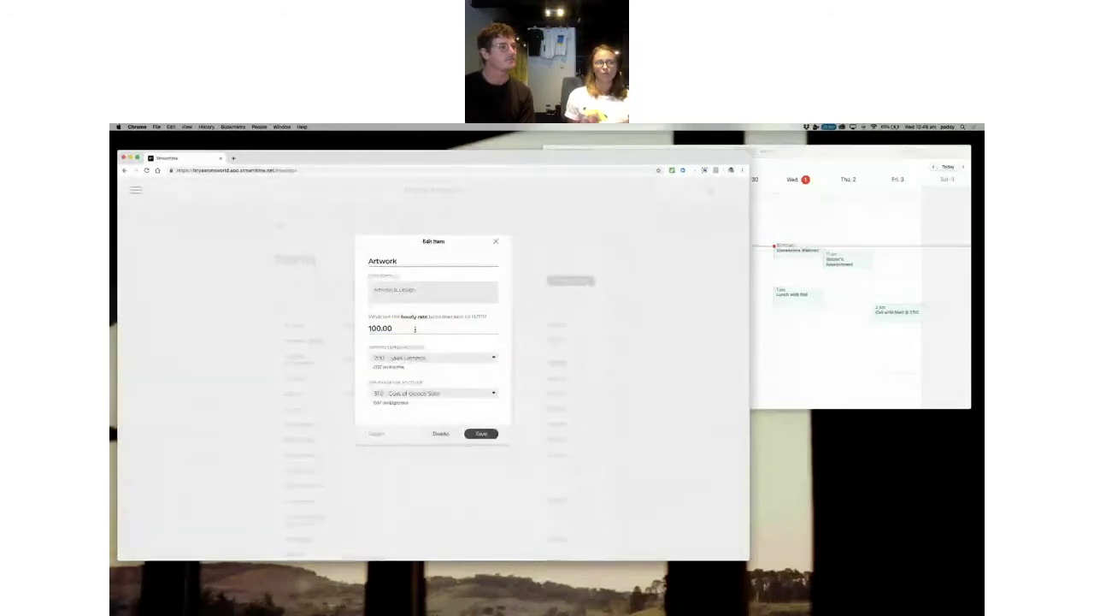
pyautogui.click(478, 360)
pyautogui.click(490, 349)
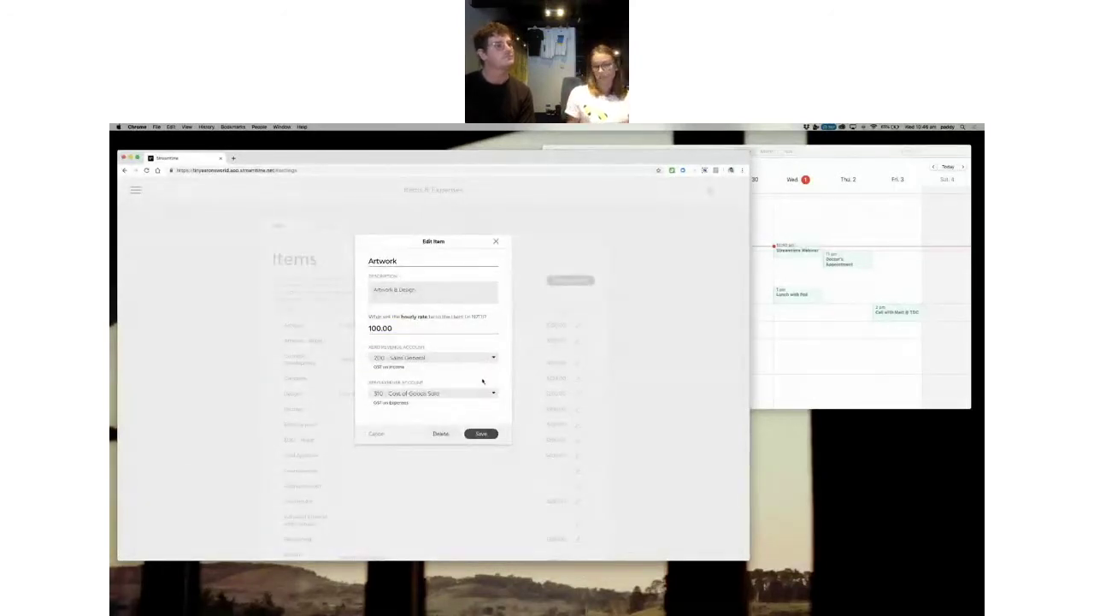
# Save the Artwork item, then inspect the Xero expense account options of the designer expense on the Expenses list and save it.
pyautogui.click(481, 434)
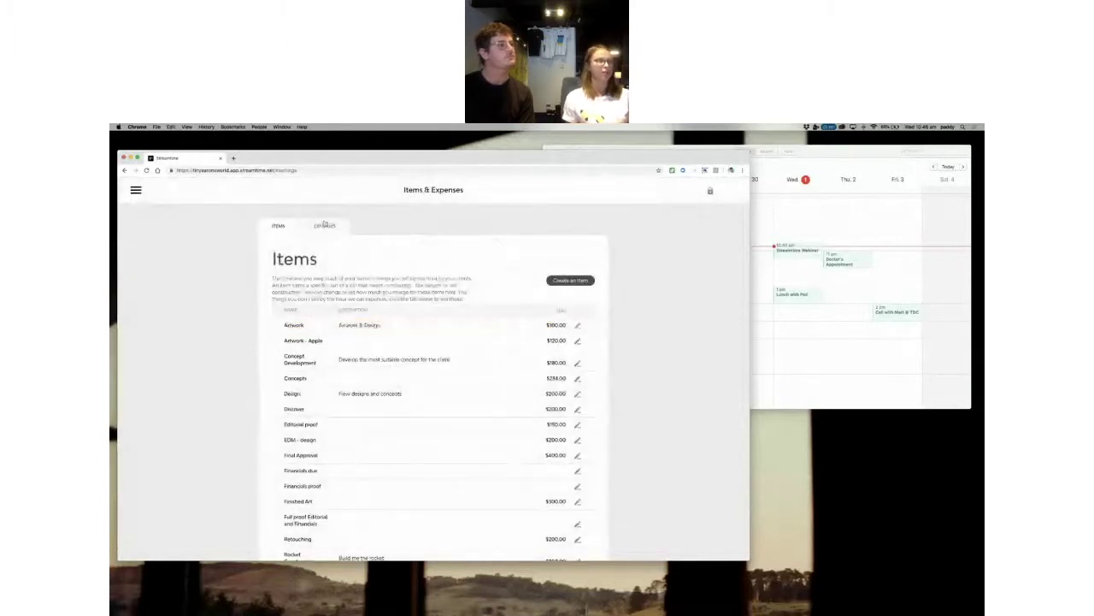
pyautogui.click(324, 225)
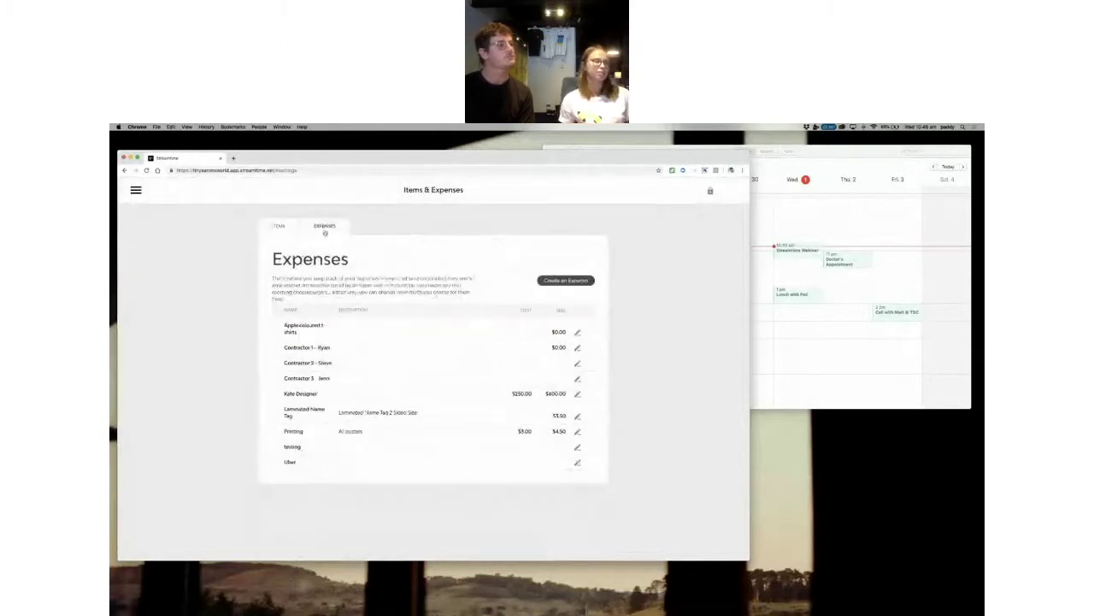
pyautogui.click(399, 400)
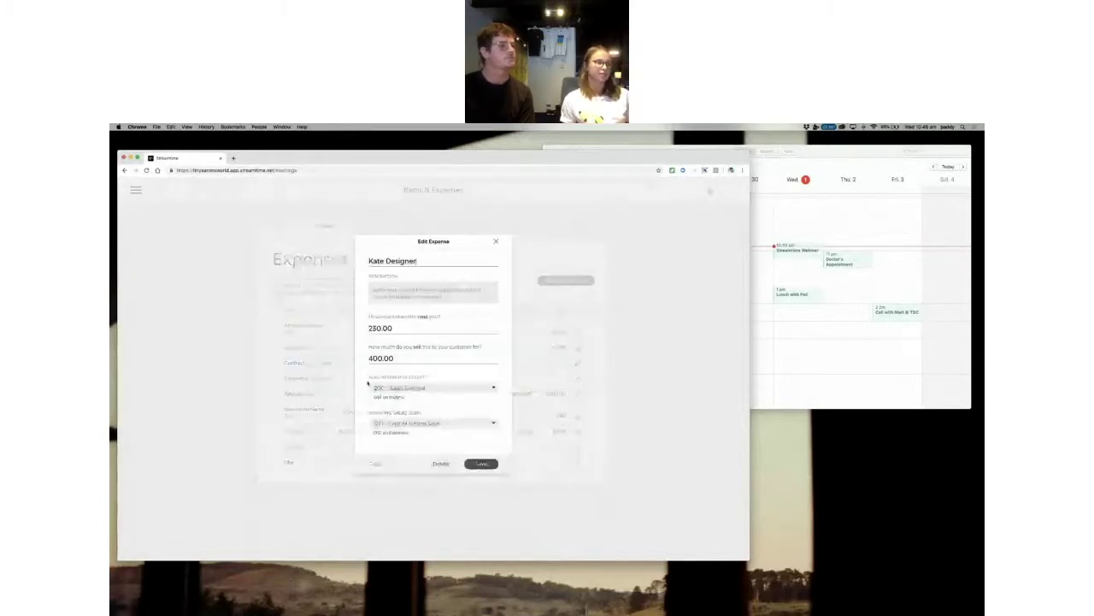
pyautogui.click(441, 424)
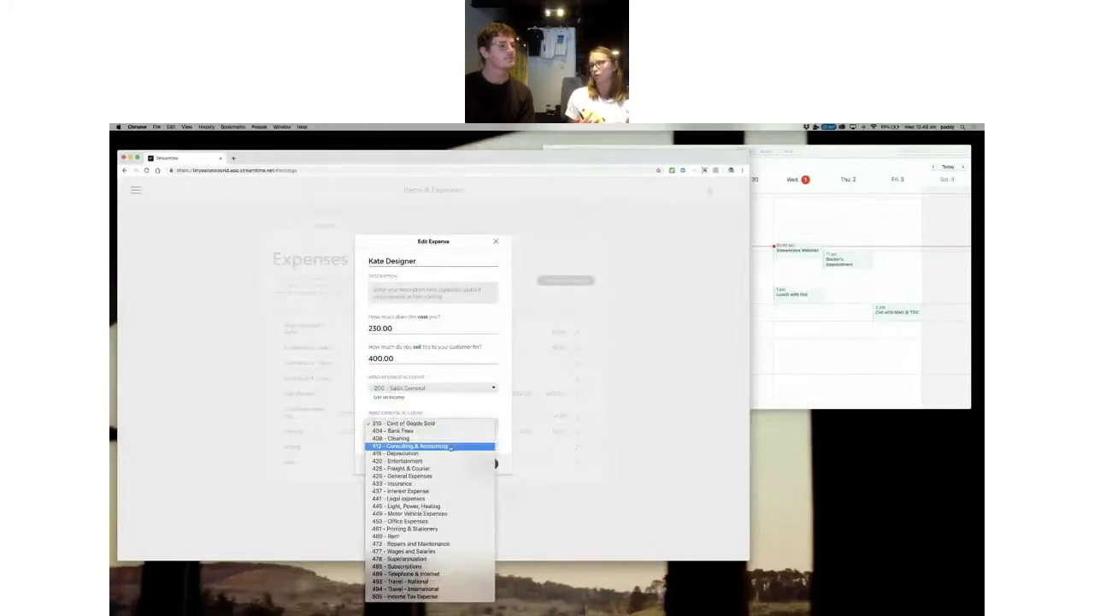
pyautogui.click(492, 405)
pyautogui.click(481, 463)
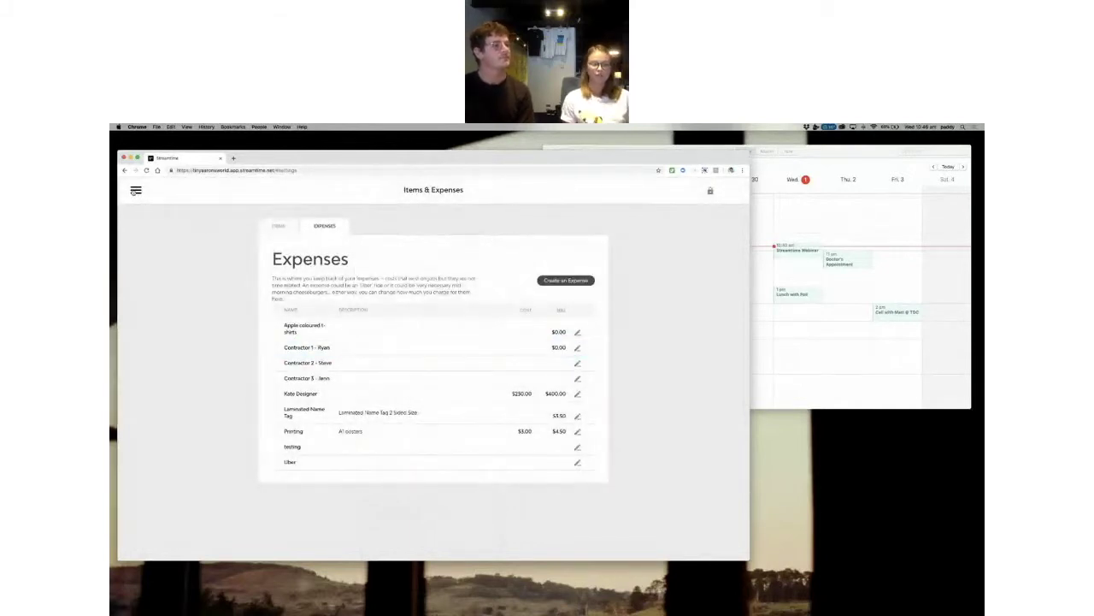
# Open the Volca Brand Identity job for Korg from the jobs list and view its expenses and purchase orders.
pyautogui.click(134, 191)
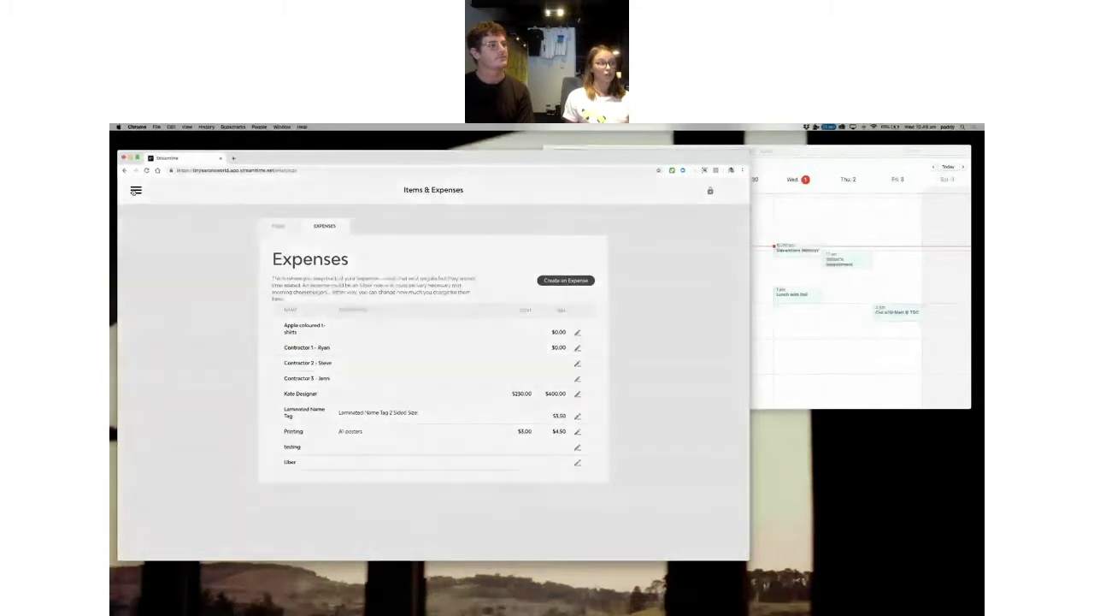
pyautogui.click(139, 292)
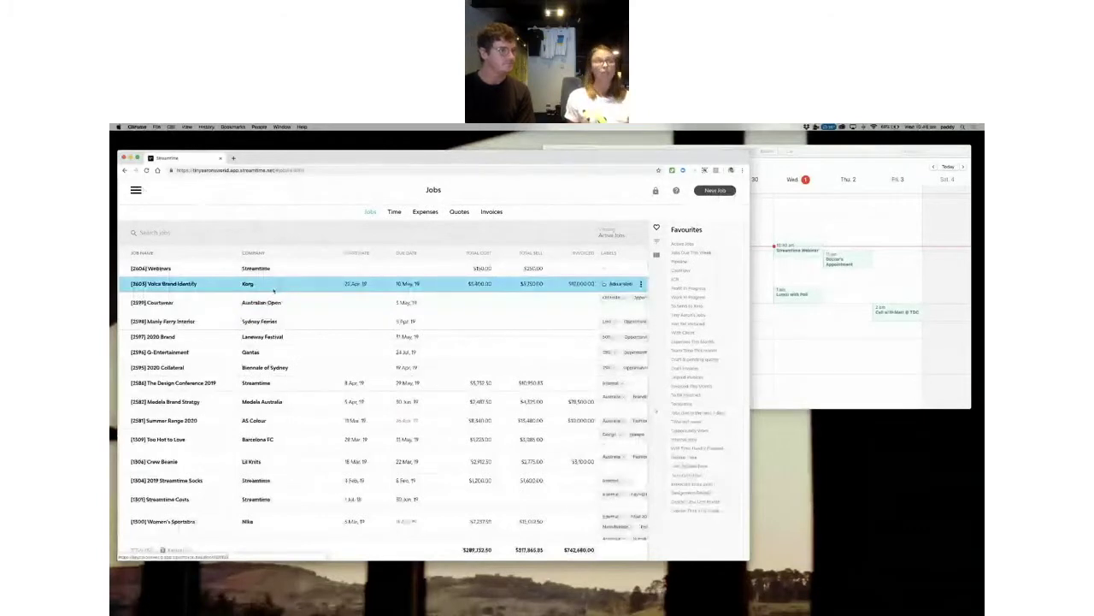
pyautogui.click(273, 291)
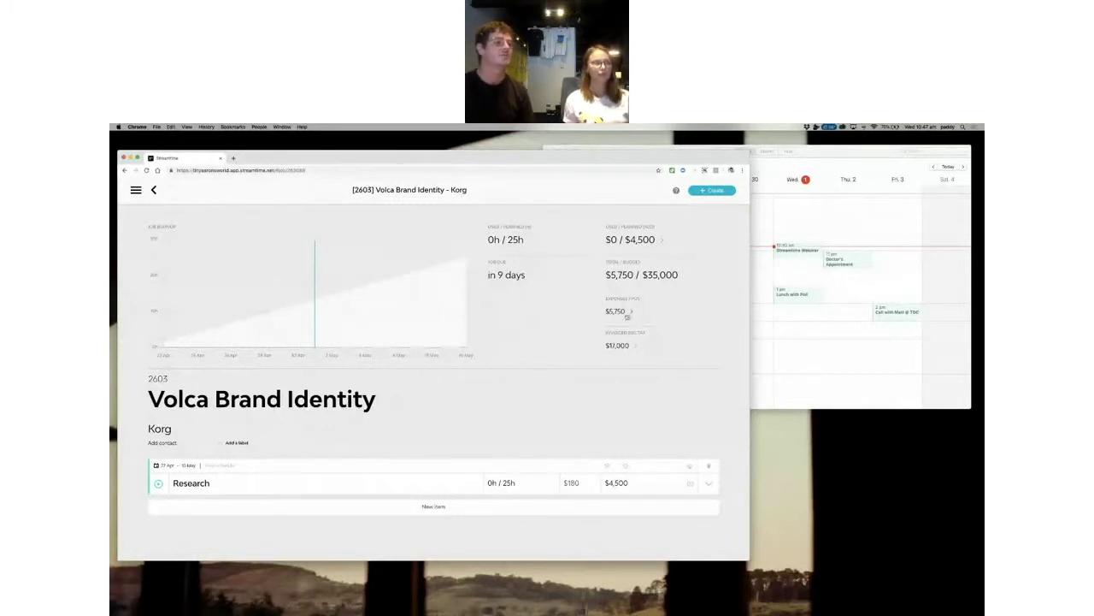
pyautogui.click(625, 317)
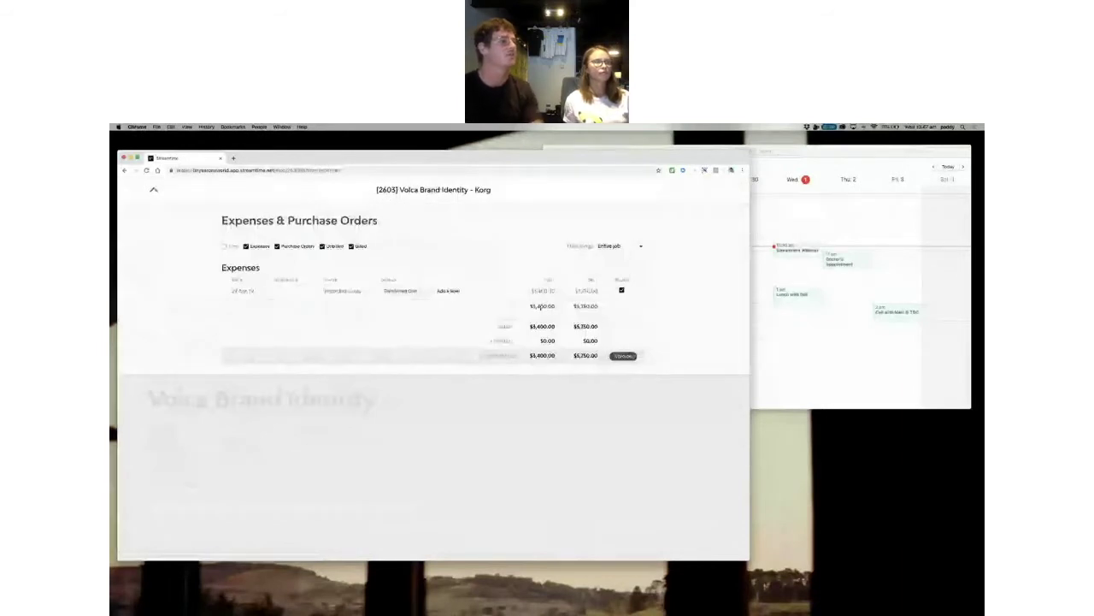
# Add supplier details to the job's Recorded Costs expense with Adobe as the supplier, and send the expense to Xero.
pyautogui.click(462, 295)
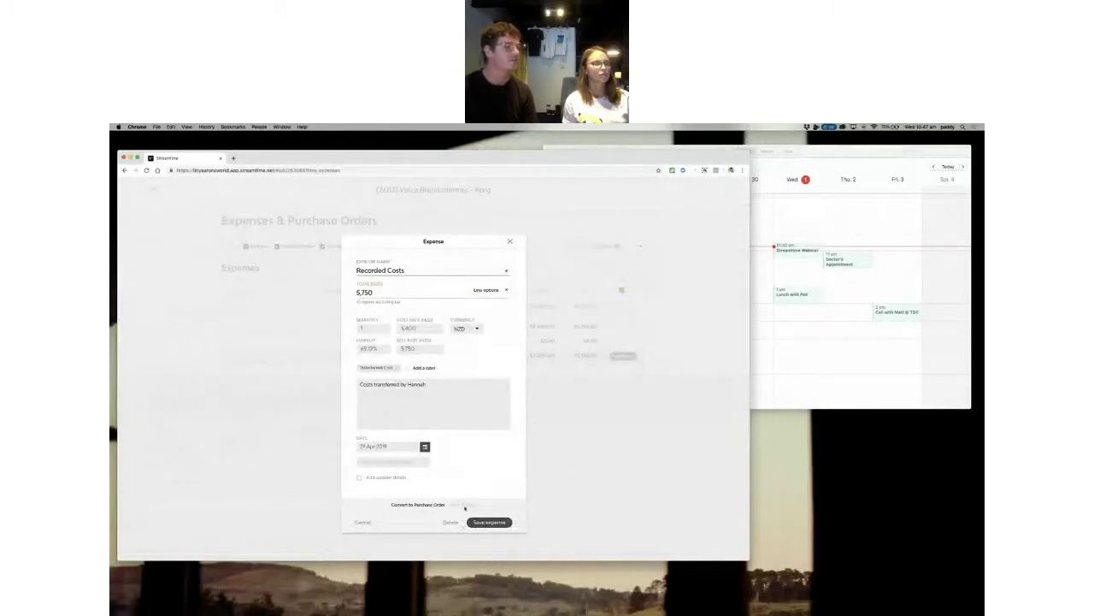
pyautogui.click(384, 477)
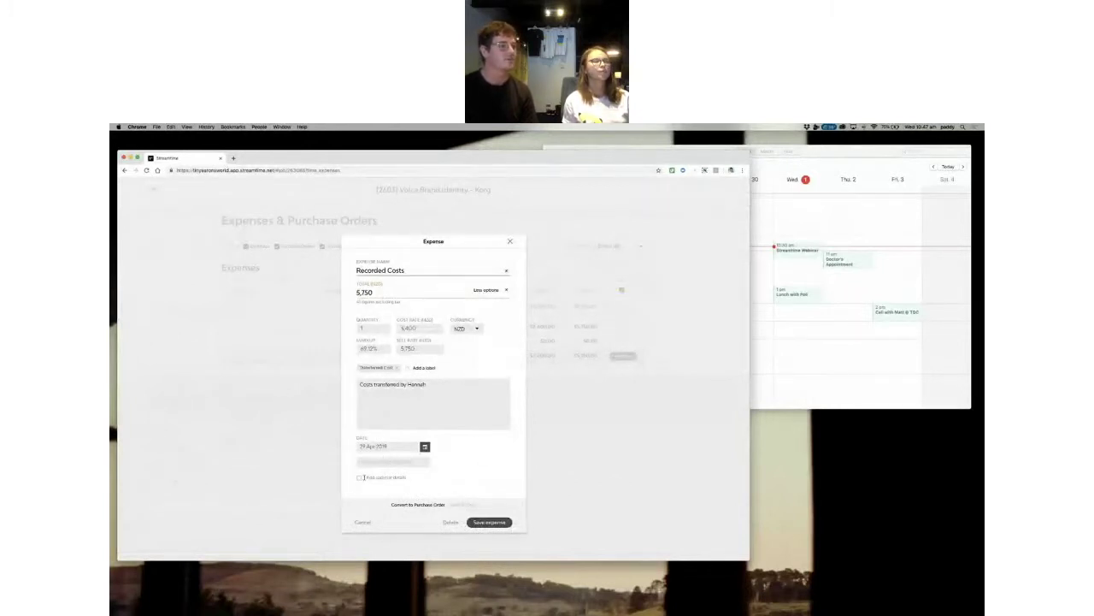
pyautogui.click(393, 463)
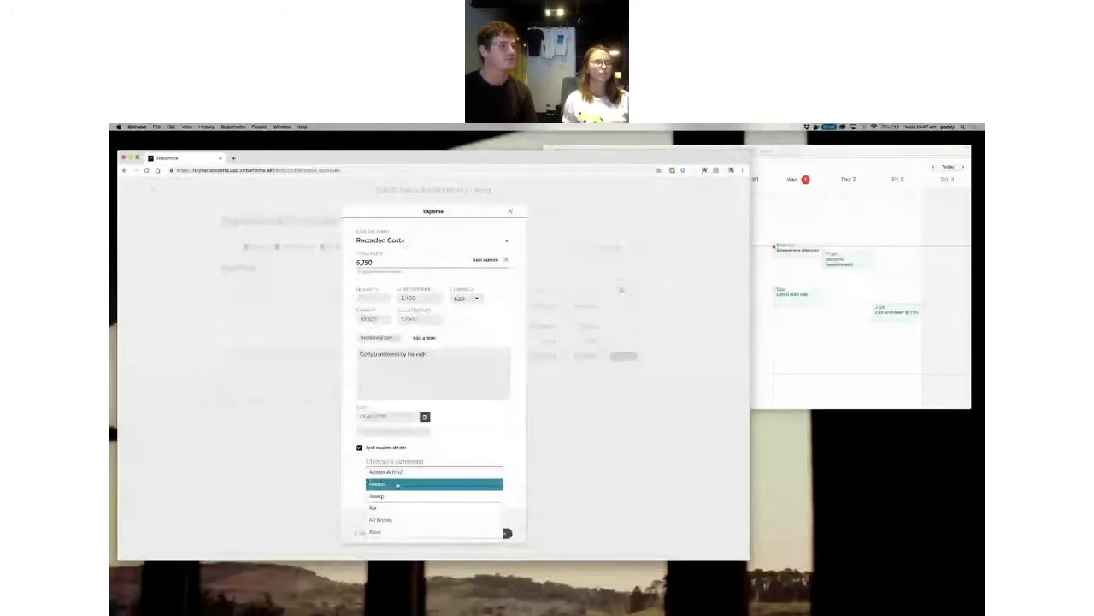
pyautogui.click(398, 485)
pyautogui.click(460, 486)
pyautogui.click(460, 494)
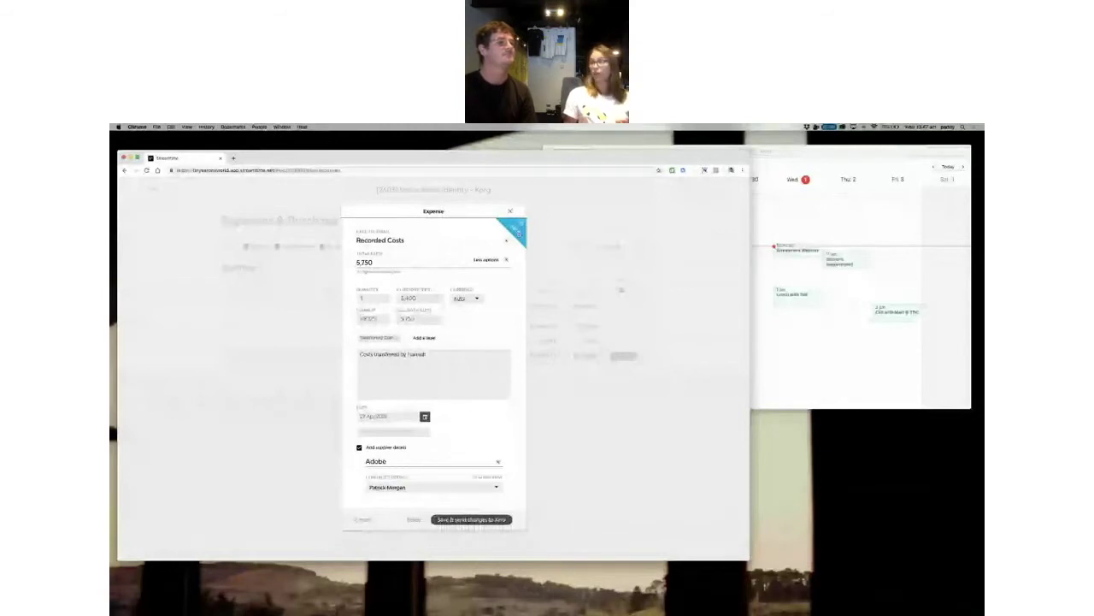
# Try to view the sent expense in Xero, and close both the Xero page and the expense.
pyautogui.click(519, 234)
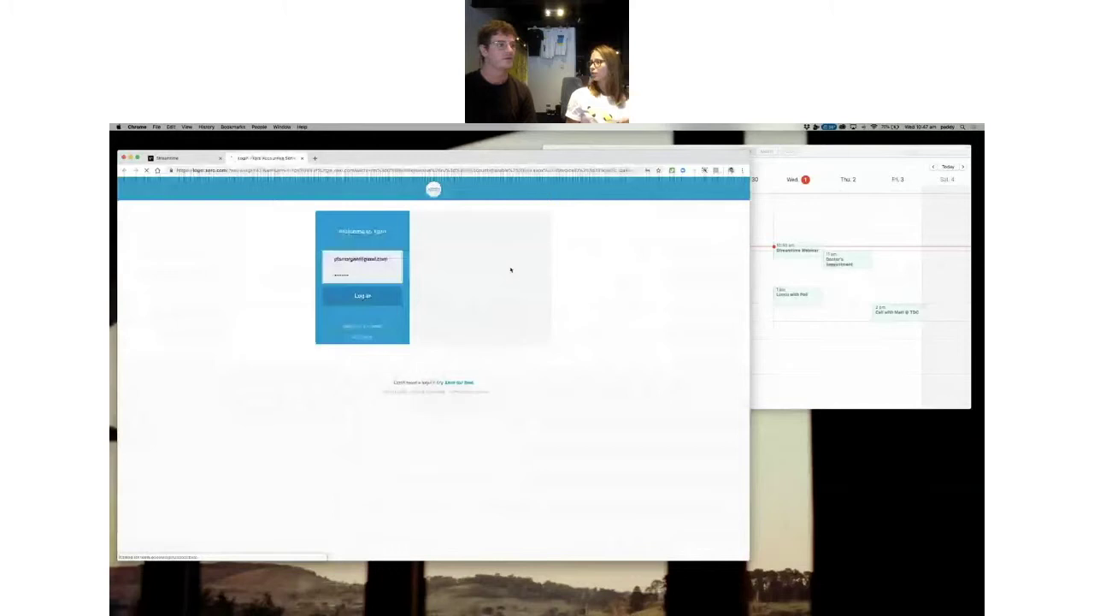
pyautogui.click(302, 158)
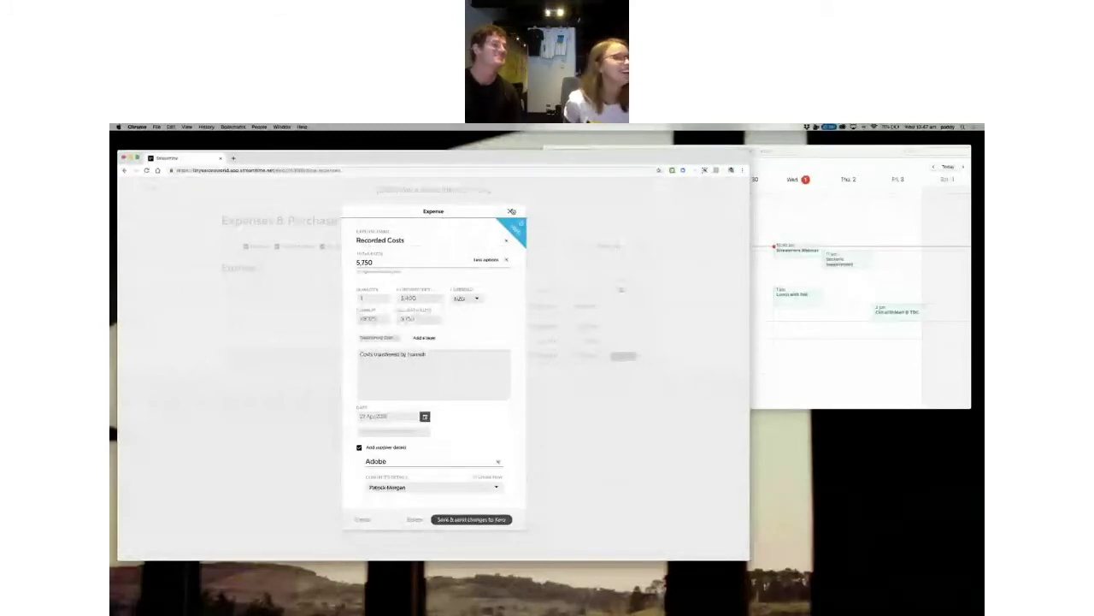
pyautogui.click(511, 211)
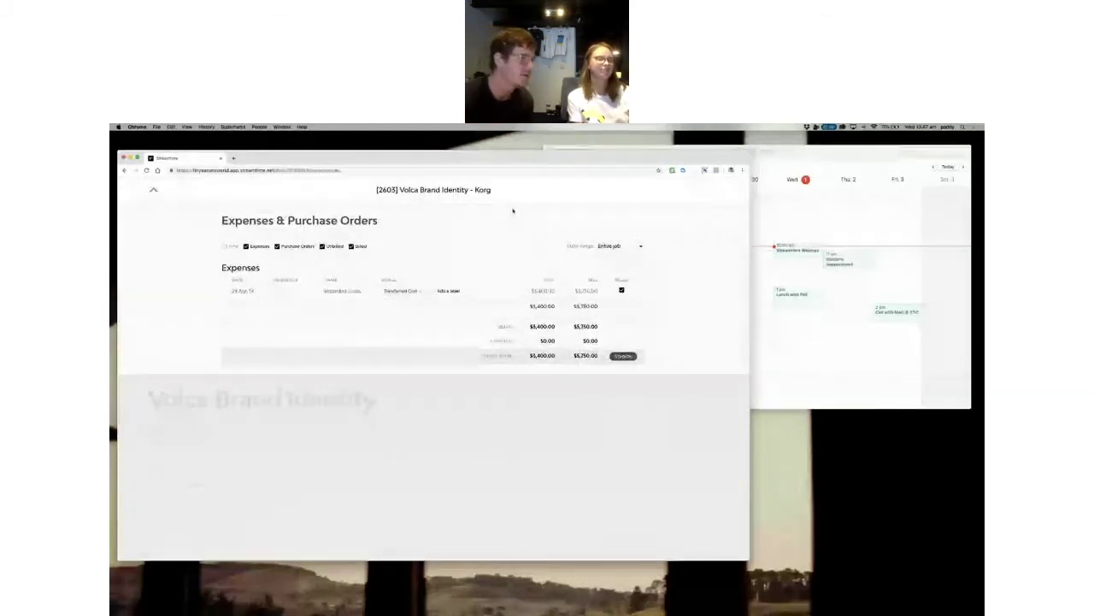
# Reopen the Recorded Costs expense to review its Adobe supplier details and Xero marker, and return to the job overview.
pyautogui.click(494, 299)
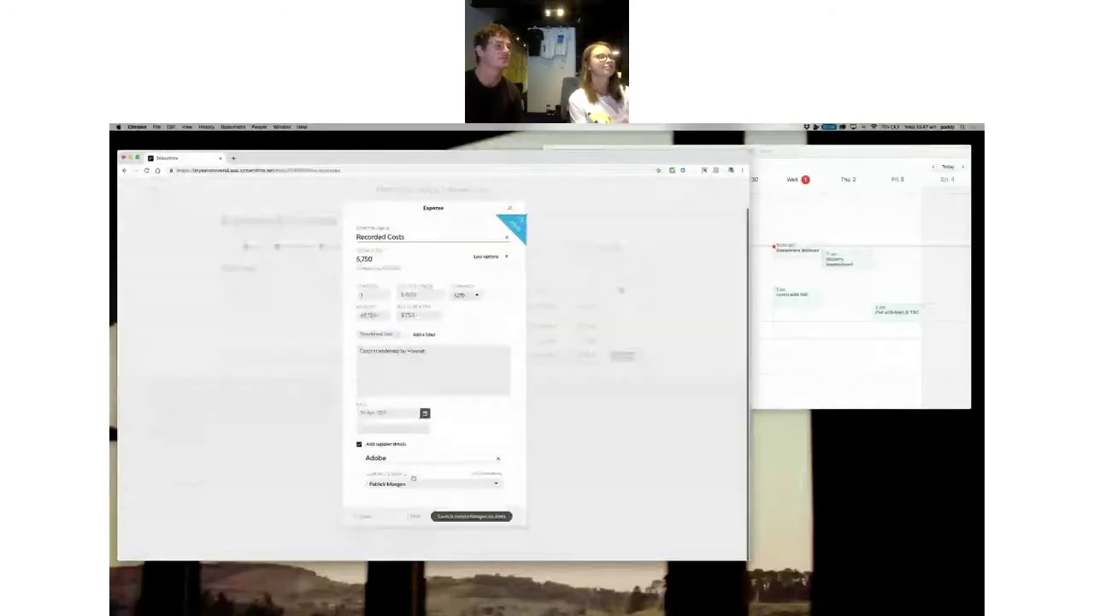
pyautogui.scroll(1, 466, 523)
pyautogui.scroll(-1, 466, 524)
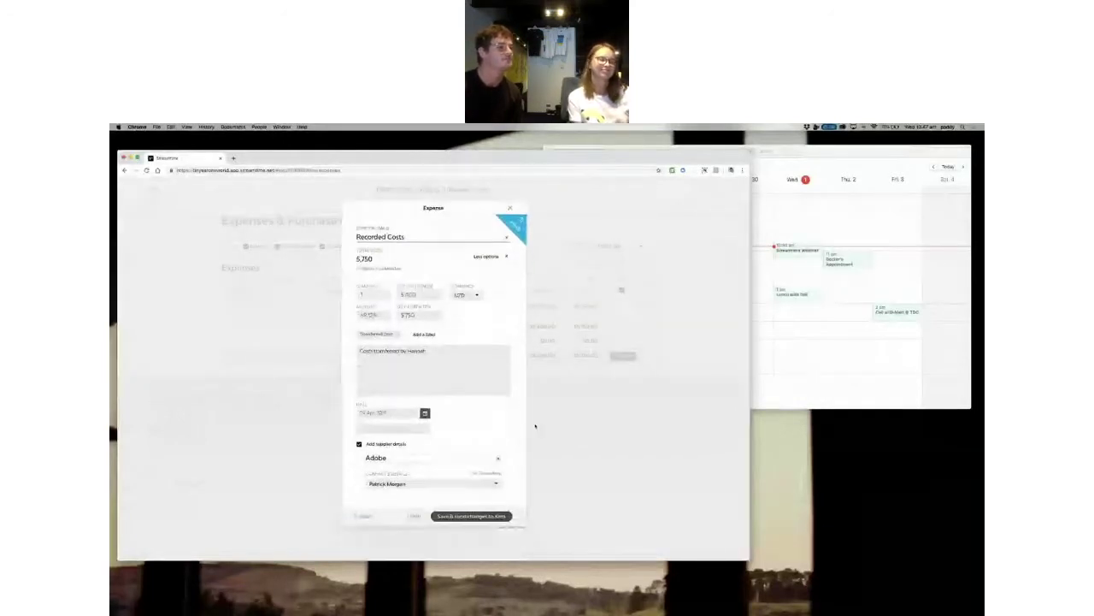
pyautogui.click(511, 207)
pyautogui.click(634, 359)
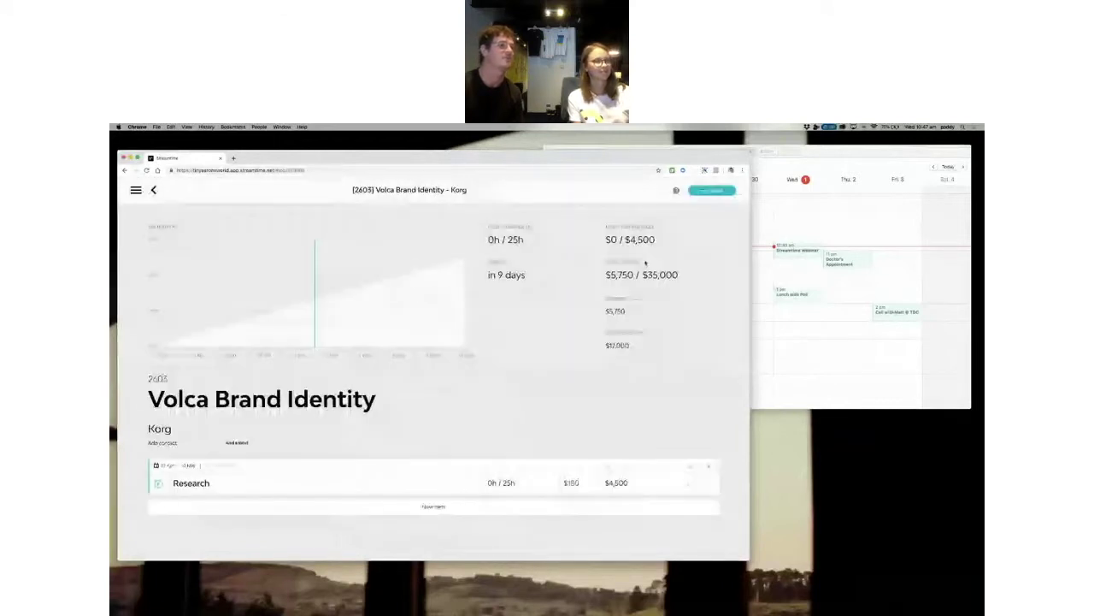
# View the job's creation options, and open its paid invoice from the list of invoices.
pyautogui.click(701, 190)
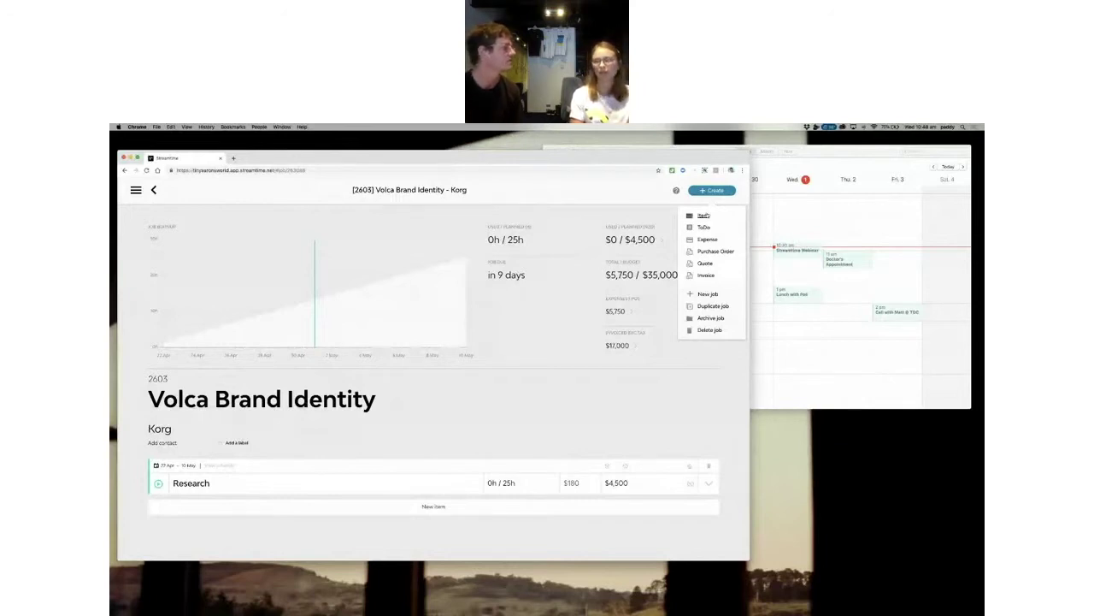
pyautogui.click(618, 351)
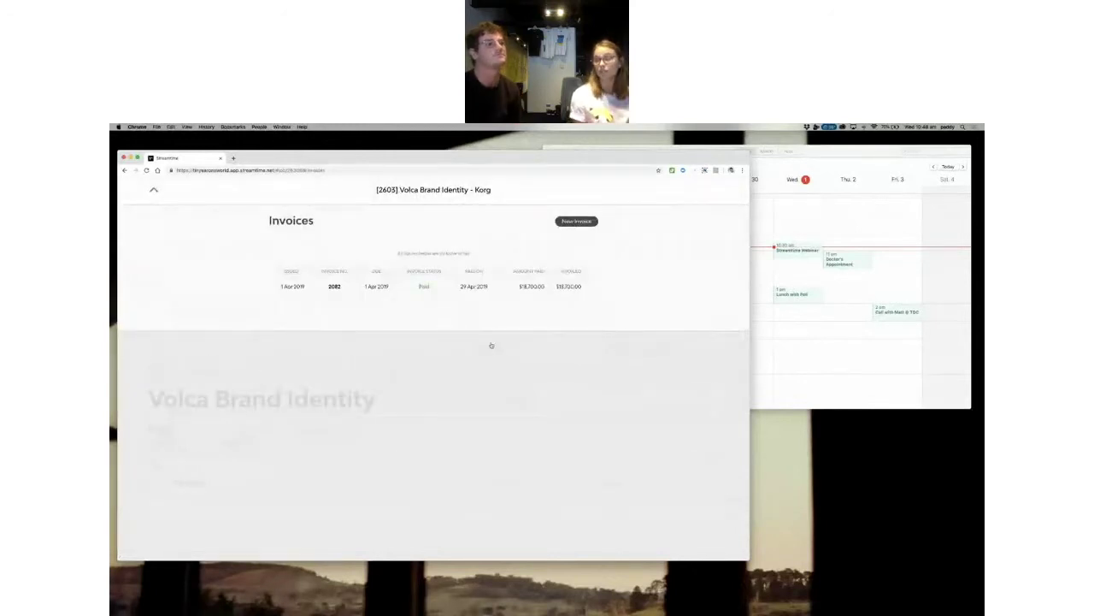
pyautogui.click(441, 289)
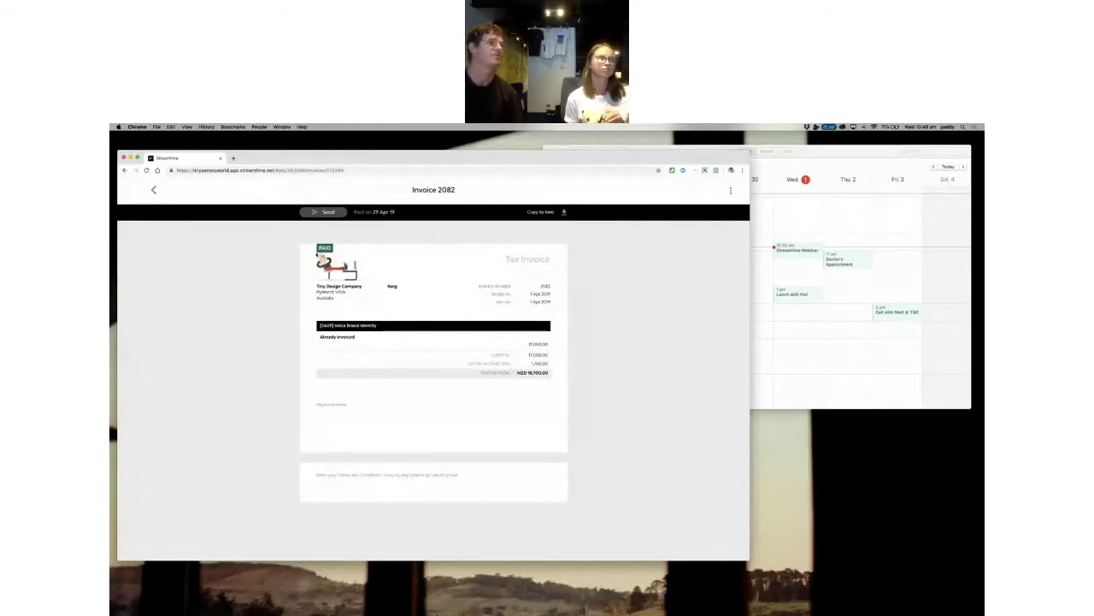
# Copy the paid invoice to Xero, placing its recorded payments in the test payment account.
pyautogui.click(540, 212)
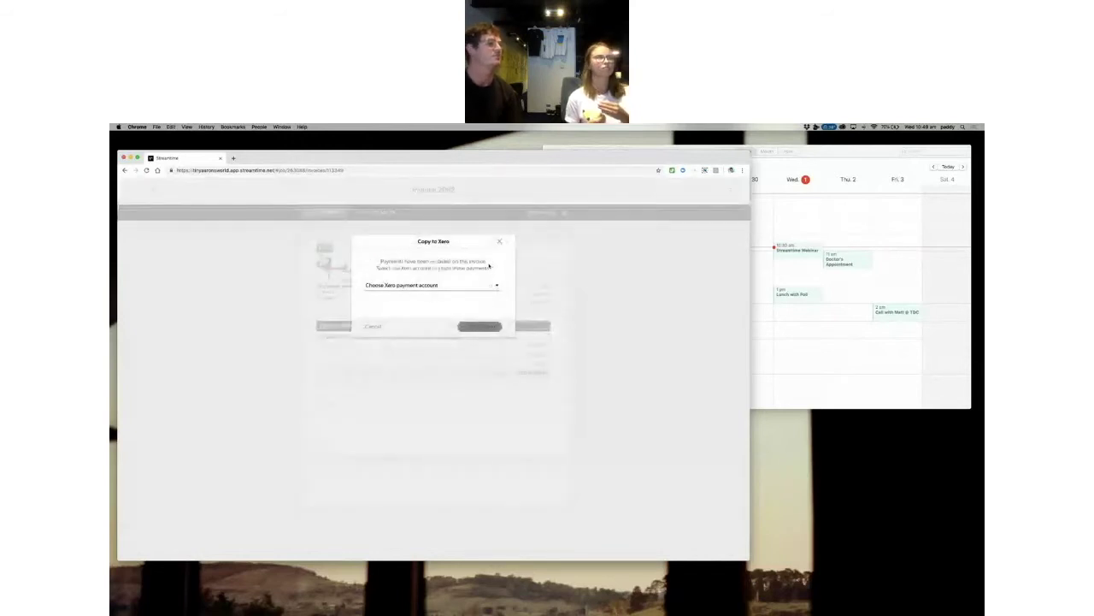
pyautogui.click(467, 285)
pyautogui.click(468, 285)
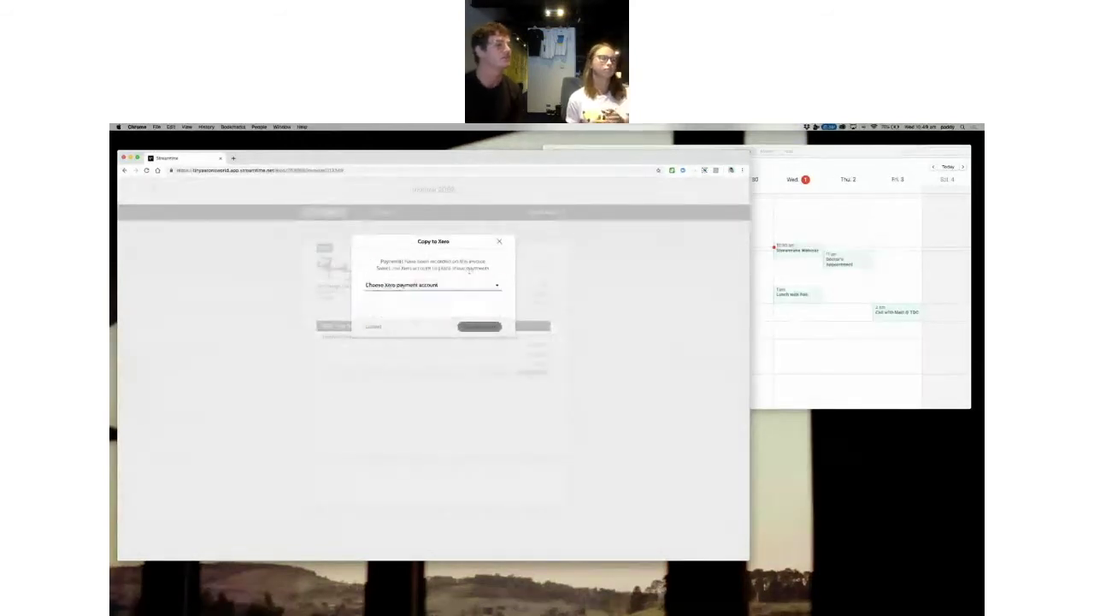
pyautogui.click(468, 286)
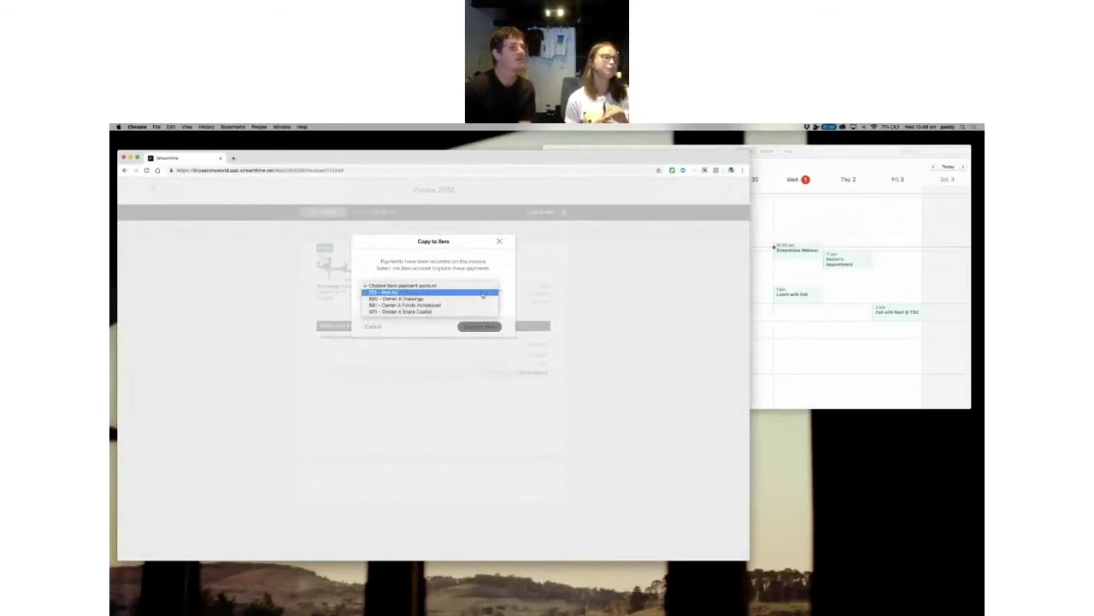
pyautogui.click(480, 293)
pyautogui.click(485, 326)
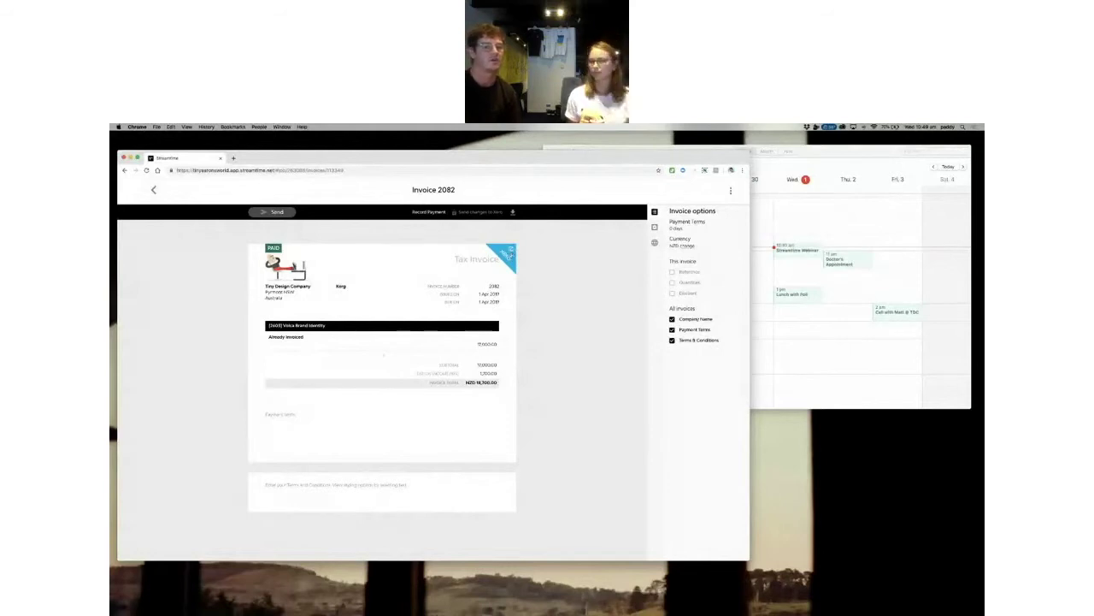
# Check and refresh the invoice's Xero payment status in the invoices list, and return to the job overview.
pyautogui.click(153, 191)
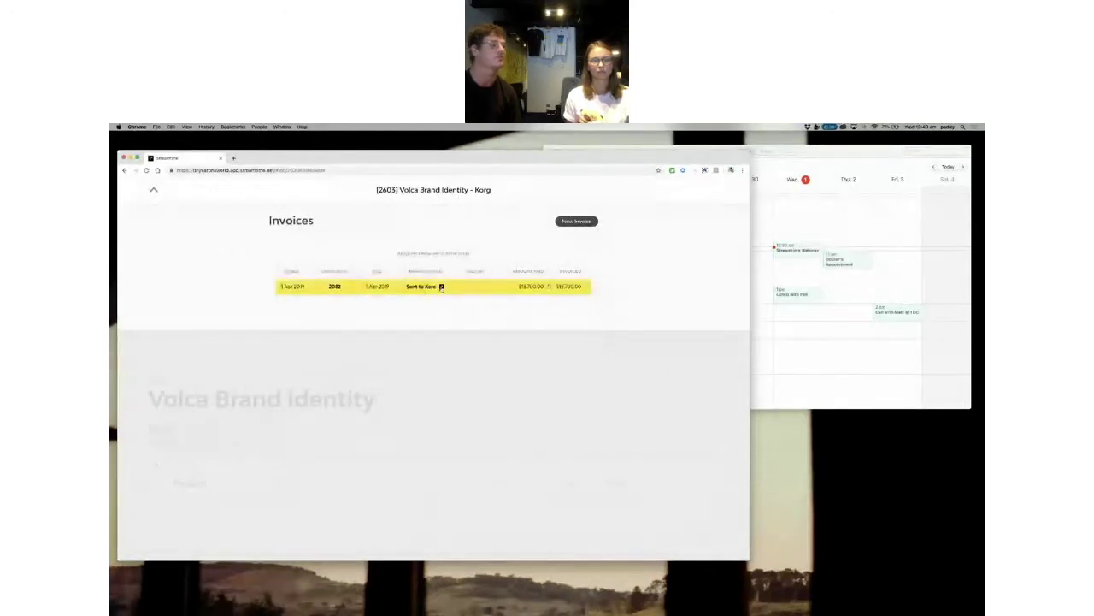
pyautogui.moveTo(441, 287)
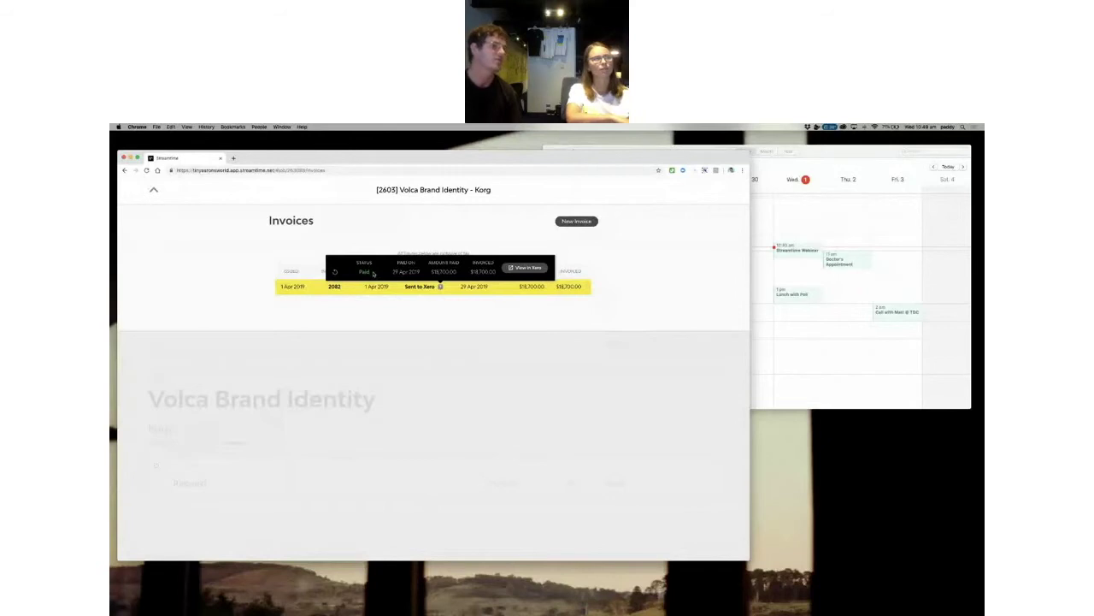
pyautogui.click(334, 272)
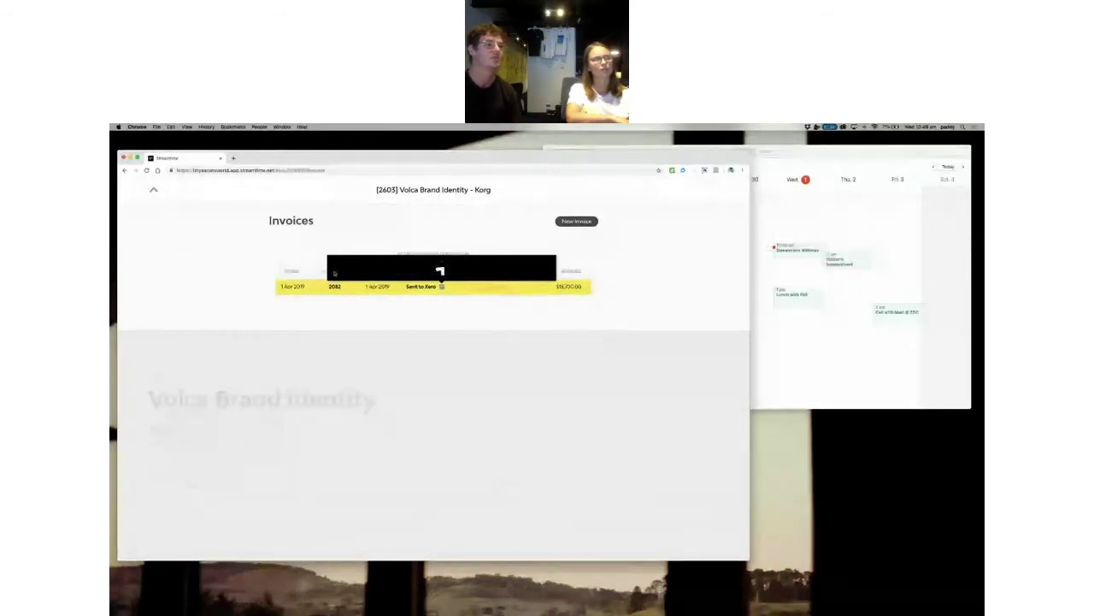
pyautogui.click(435, 337)
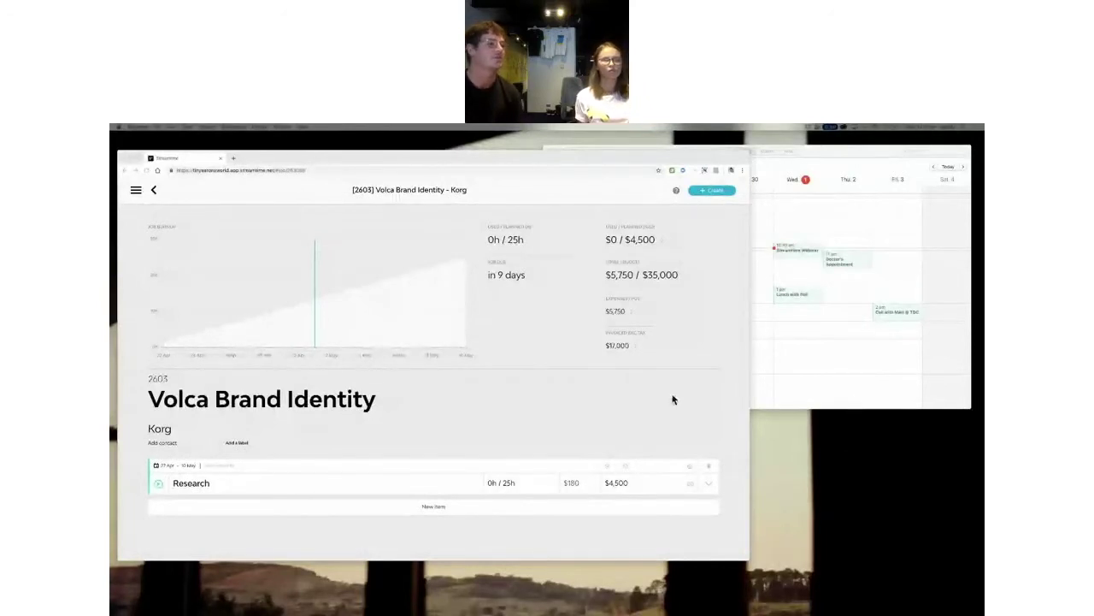
pyautogui.click(505, 362)
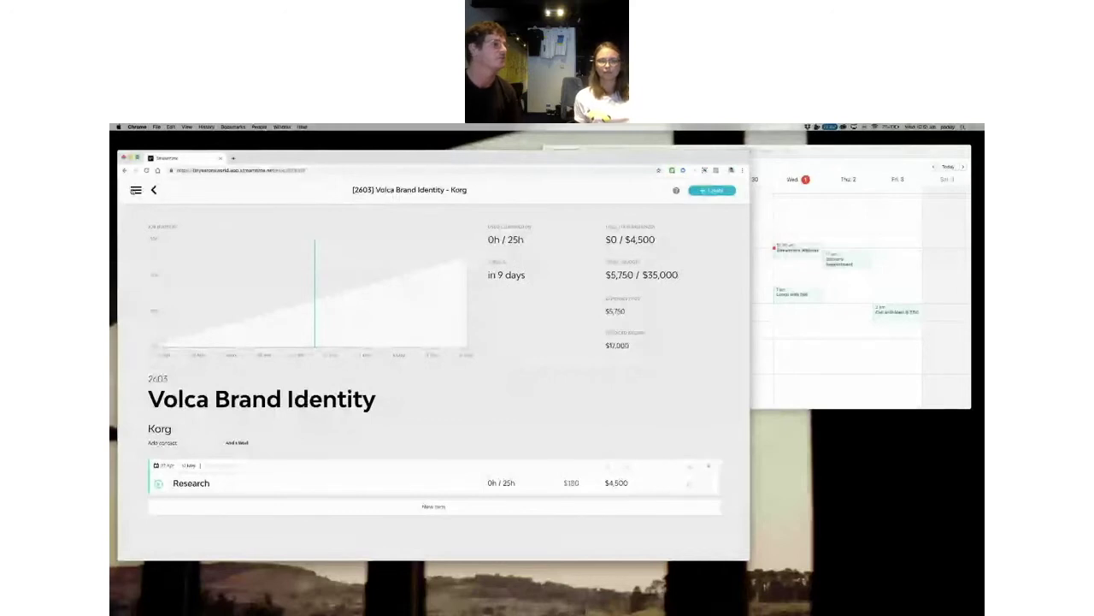
# Open the Priorities board from the job.
pyautogui.click(136, 191)
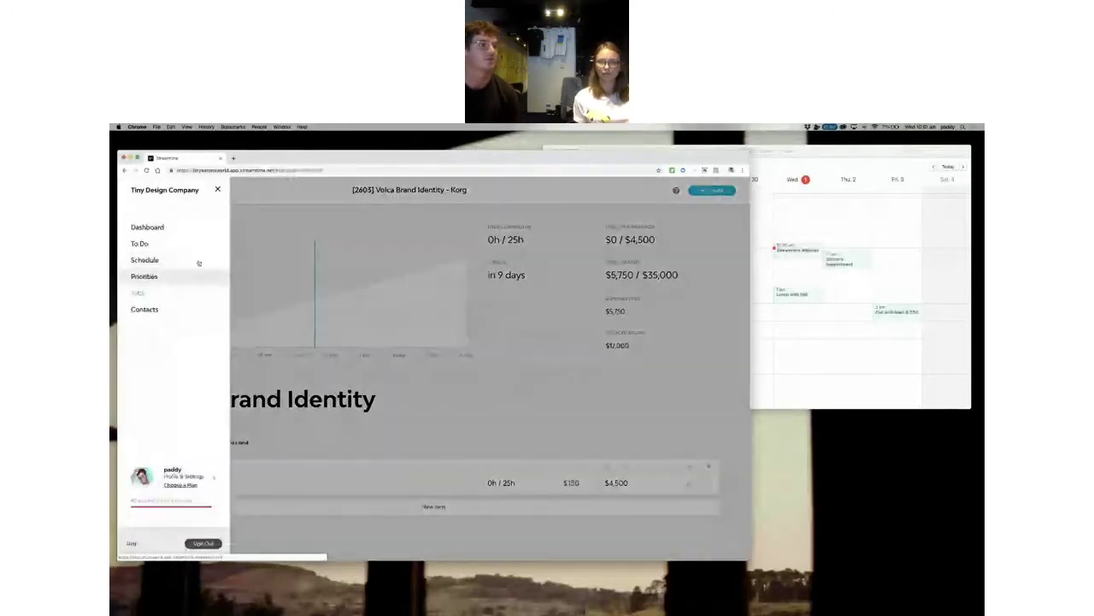
pyautogui.click(199, 270)
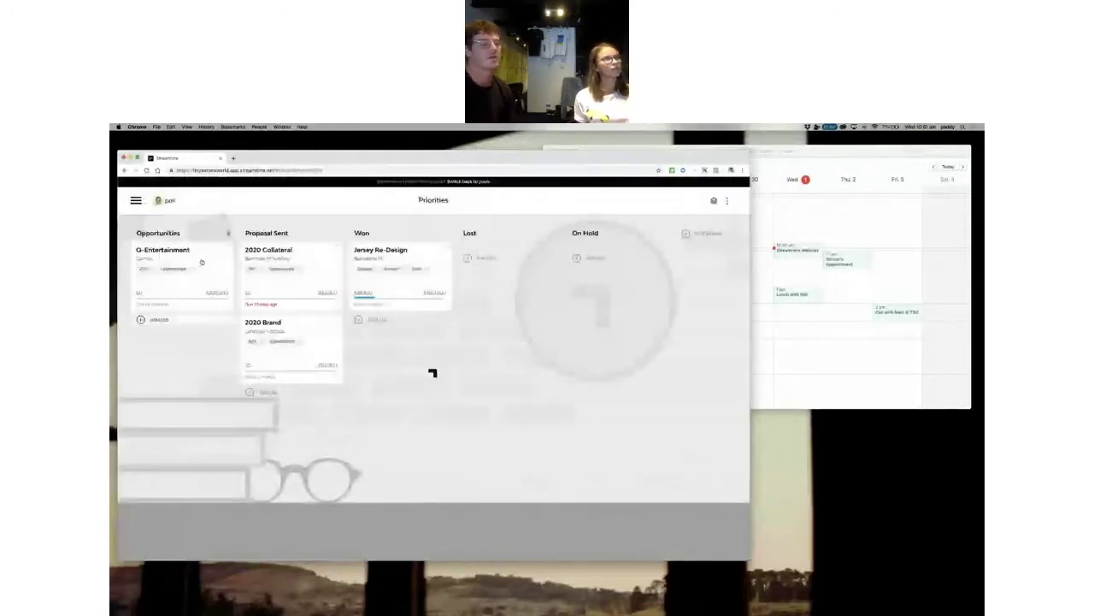